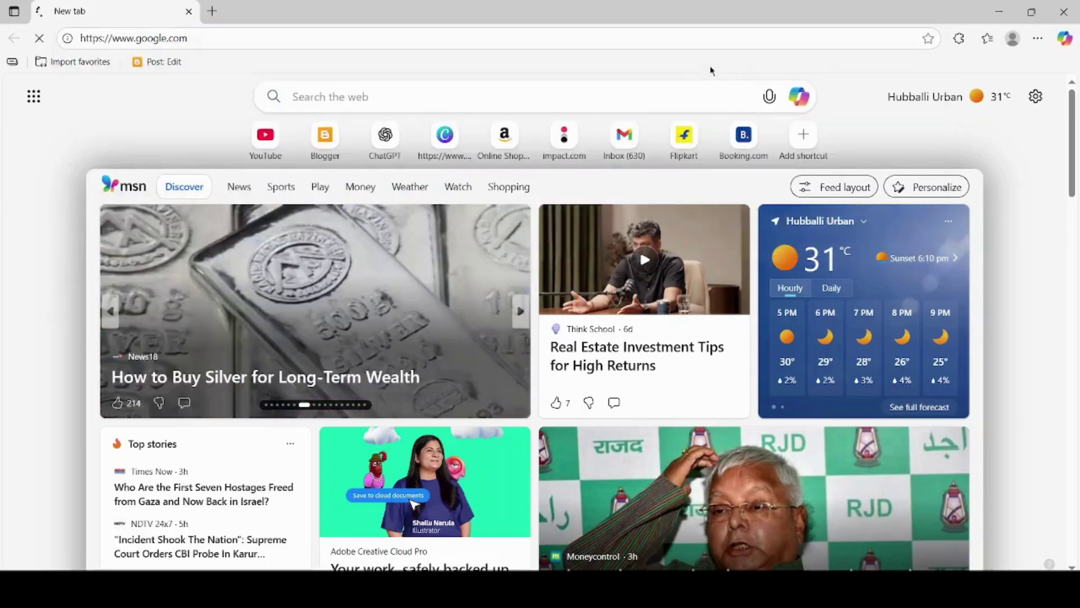
Search Google for 'opal ai' and open the 'Welcome - Opal [Experiment]' result
{"action": "type", "text": "opal ai"}
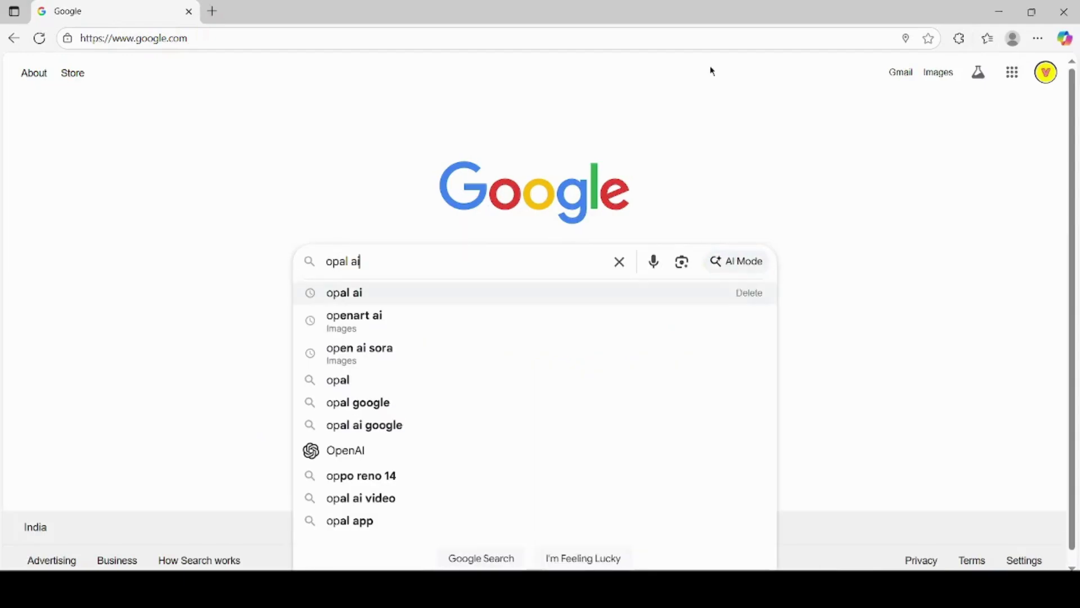
{"action": "key", "text": "Return"}
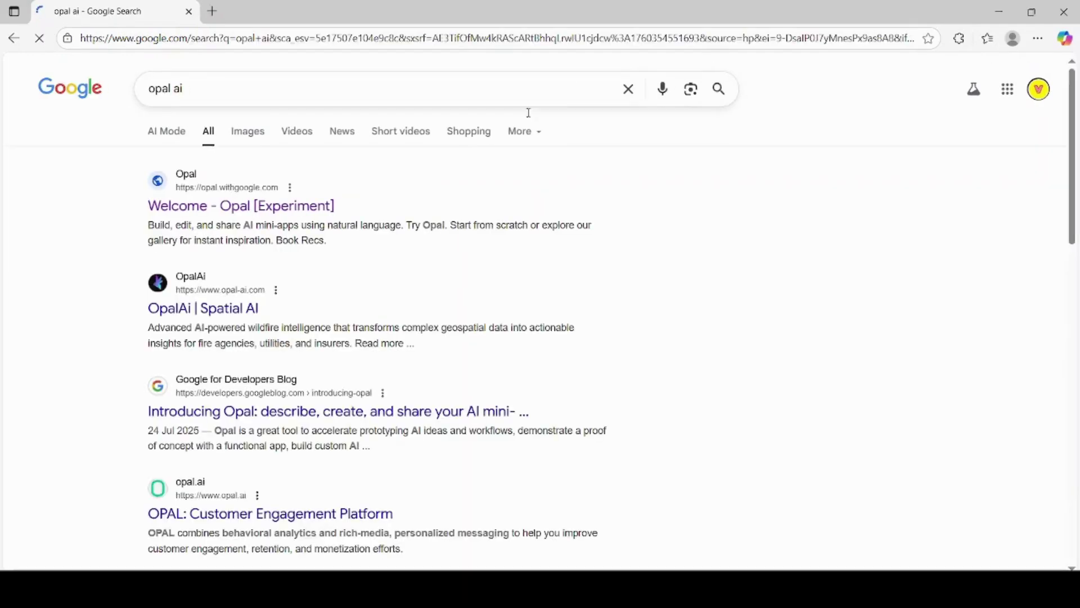
{"action": "left_click", "coordinate": [303, 210]}
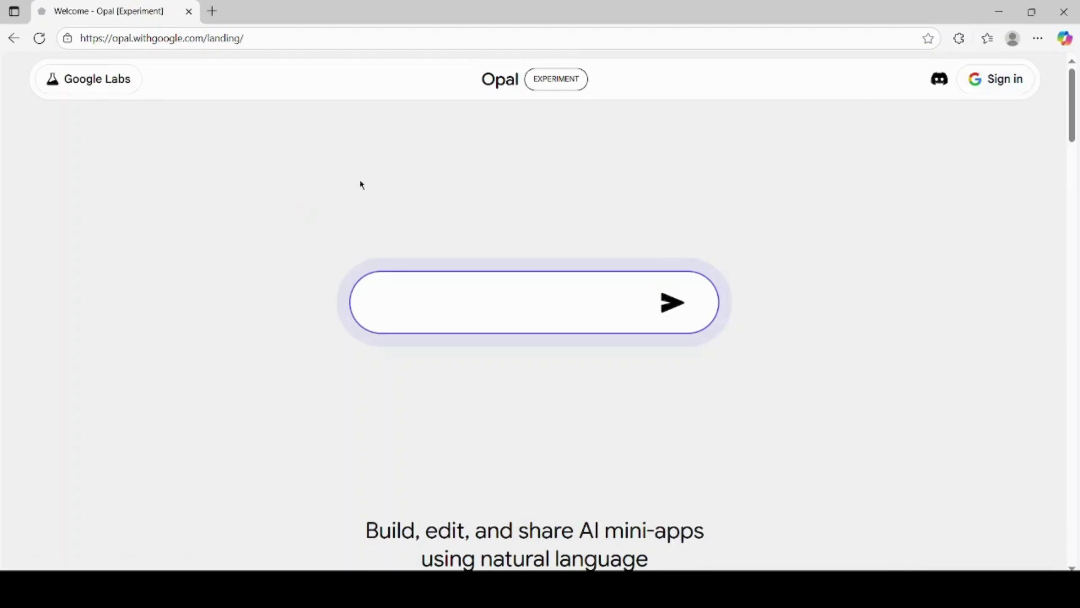
Sign in to Opal with the Google account and browse the Gallery of sample apps
{"action": "left_click", "coordinate": [999, 83]}
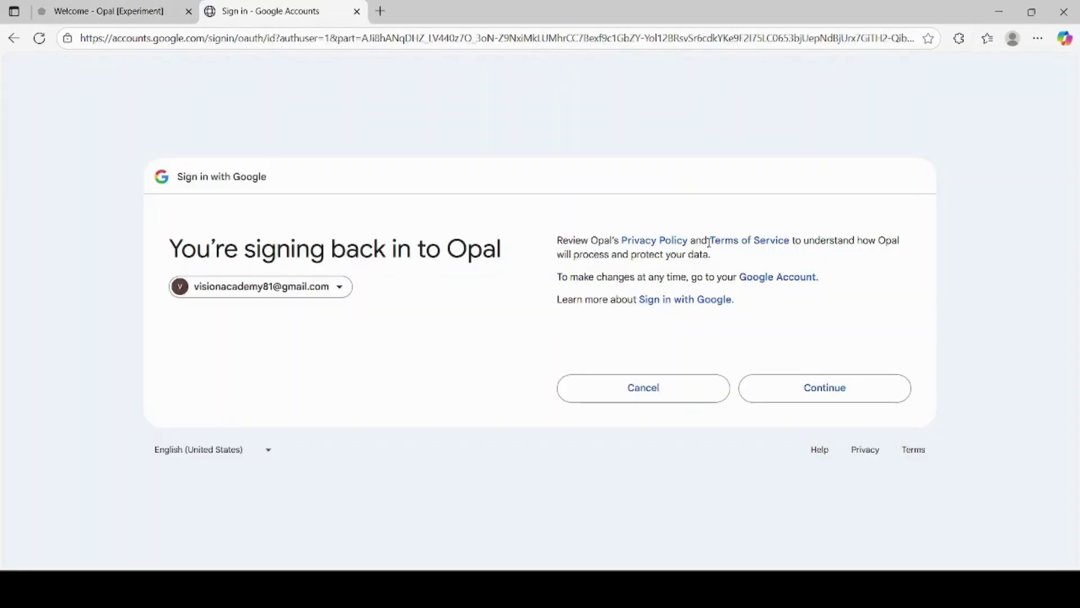
{"action": "left_click", "coordinate": [826, 391]}
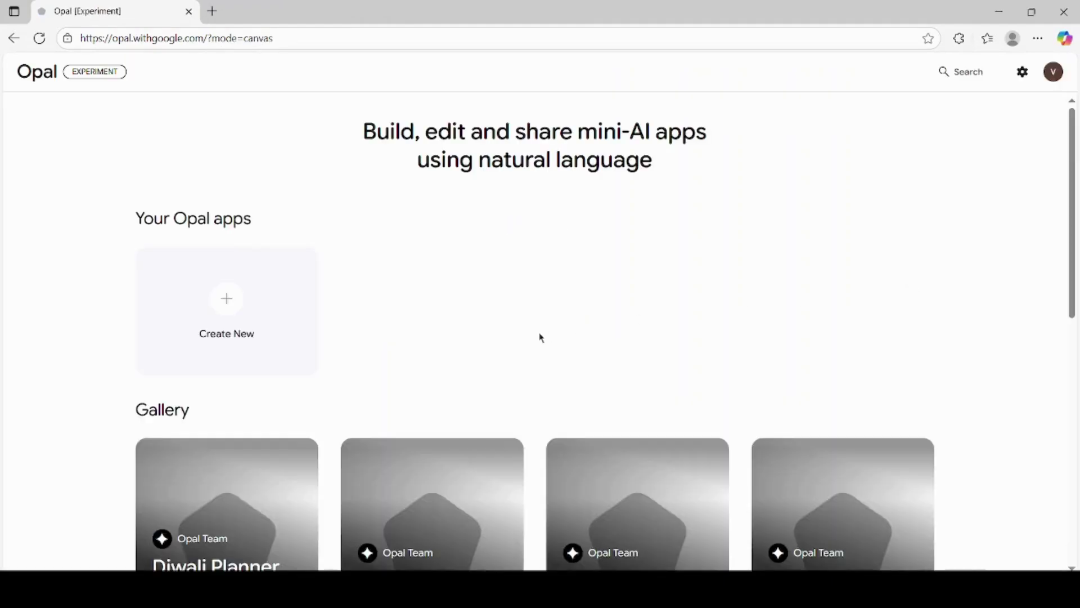
{"action": "scroll", "coordinate": [551, 367], "scroll_direction": "down", "scroll_amount": 8}
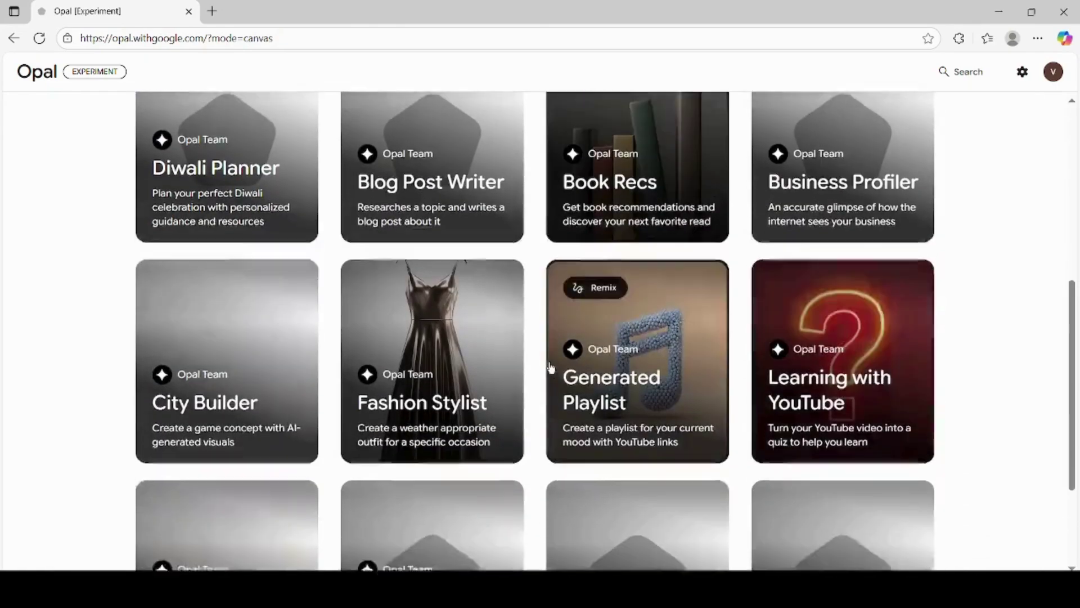
{"action": "scroll", "coordinate": [542, 397], "scroll_direction": "up", "scroll_amount": 5}
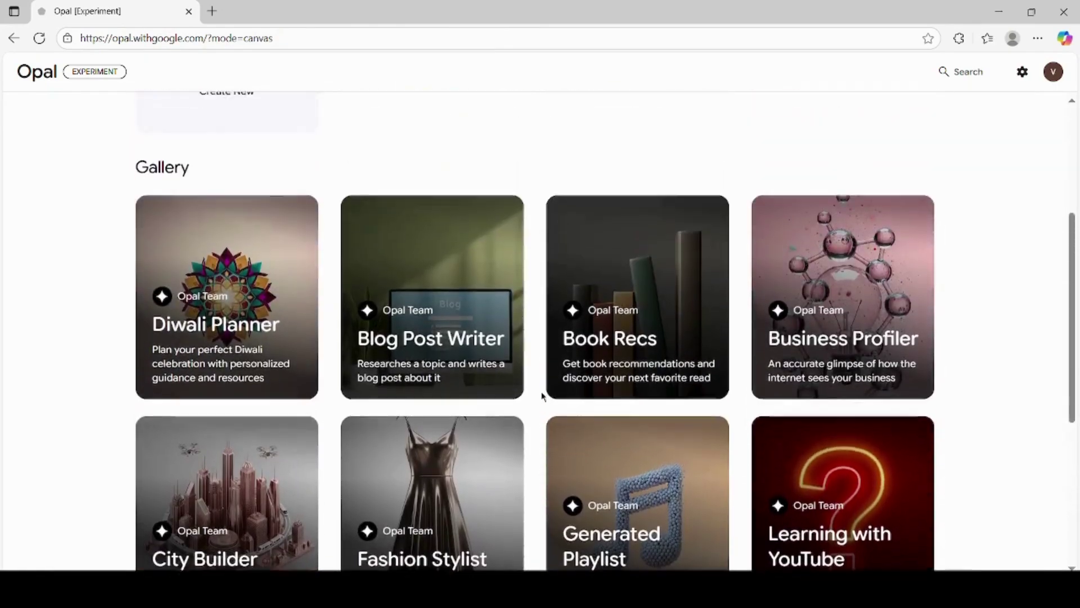
{"action": "scroll", "coordinate": [542, 396], "scroll_direction": "up", "scroll_amount": 2}
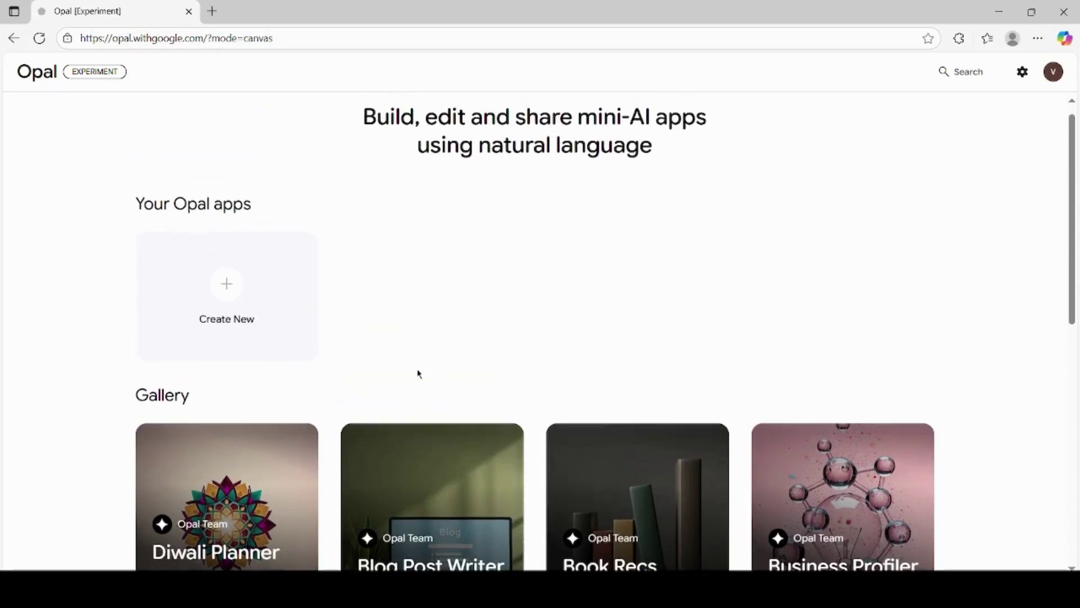
Create a new app with a User Input step and a Generate step set to Veo
{"action": "left_click", "coordinate": [228, 287]}
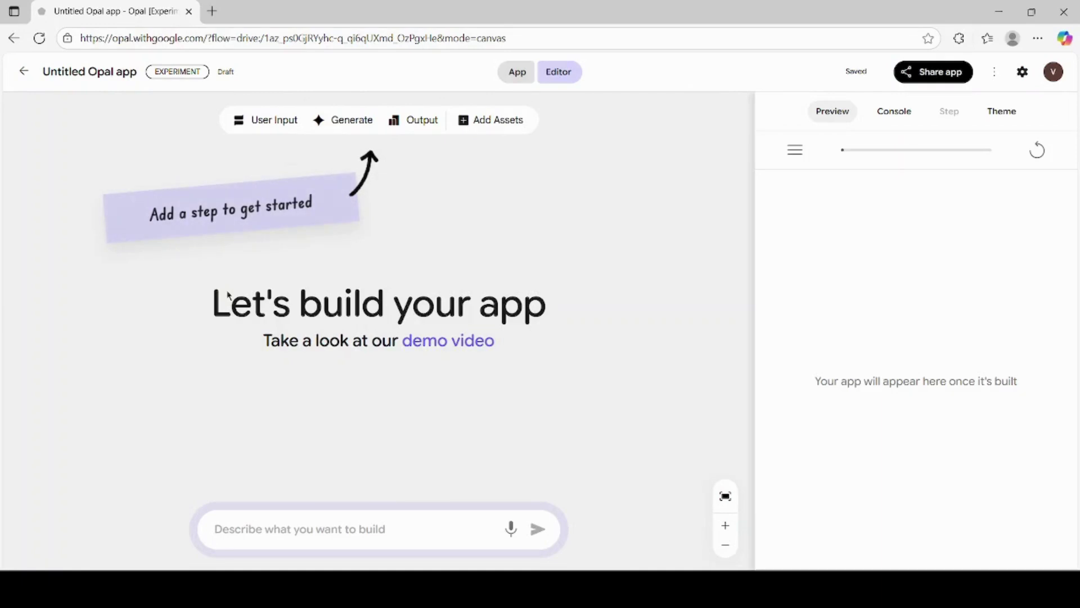
{"action": "left_click", "coordinate": [275, 120]}
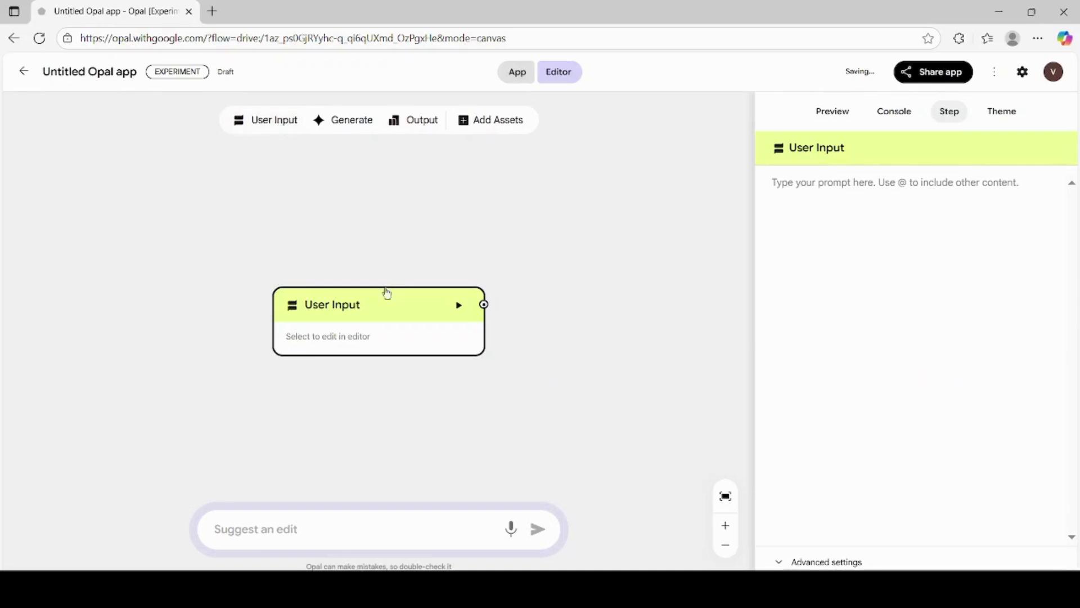
{"action": "left_click_drag", "start_coordinate": [383, 303], "coordinate": [152, 245]}
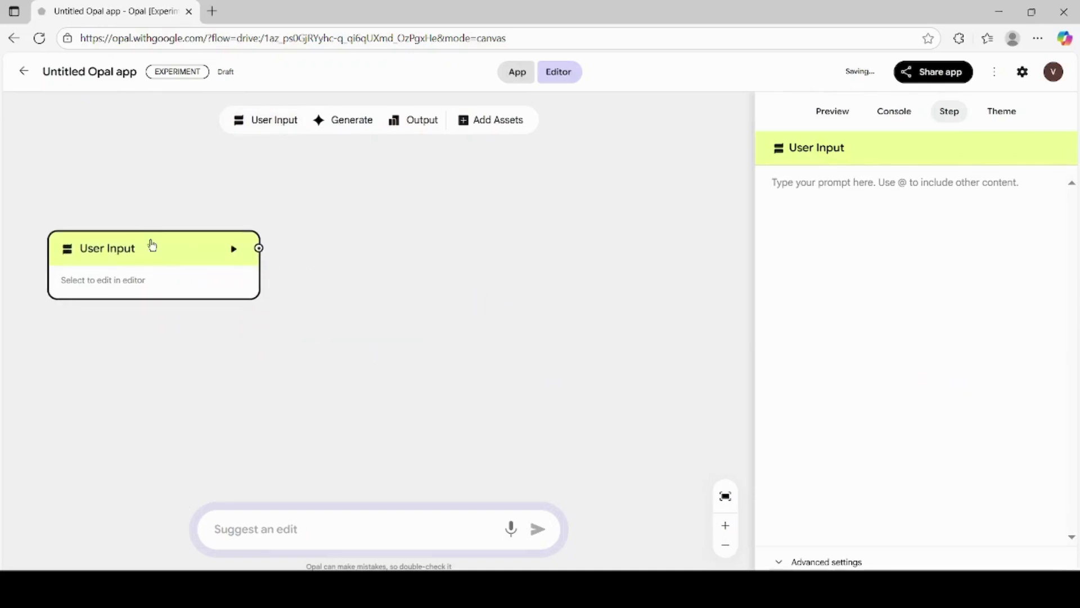
{"action": "left_click", "coordinate": [360, 123]}
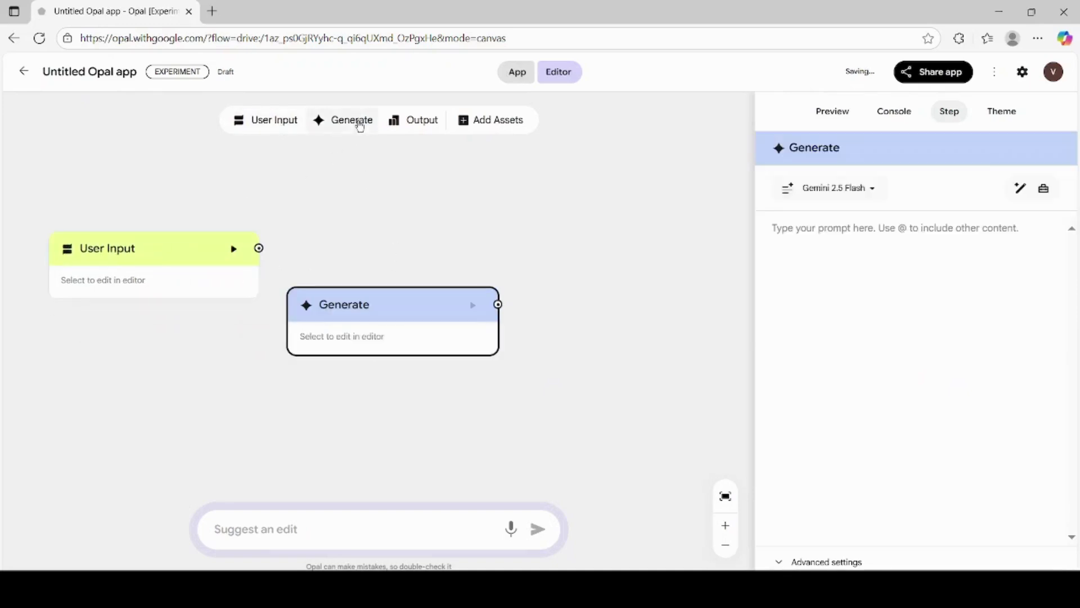
{"action": "left_click", "coordinate": [847, 190]}
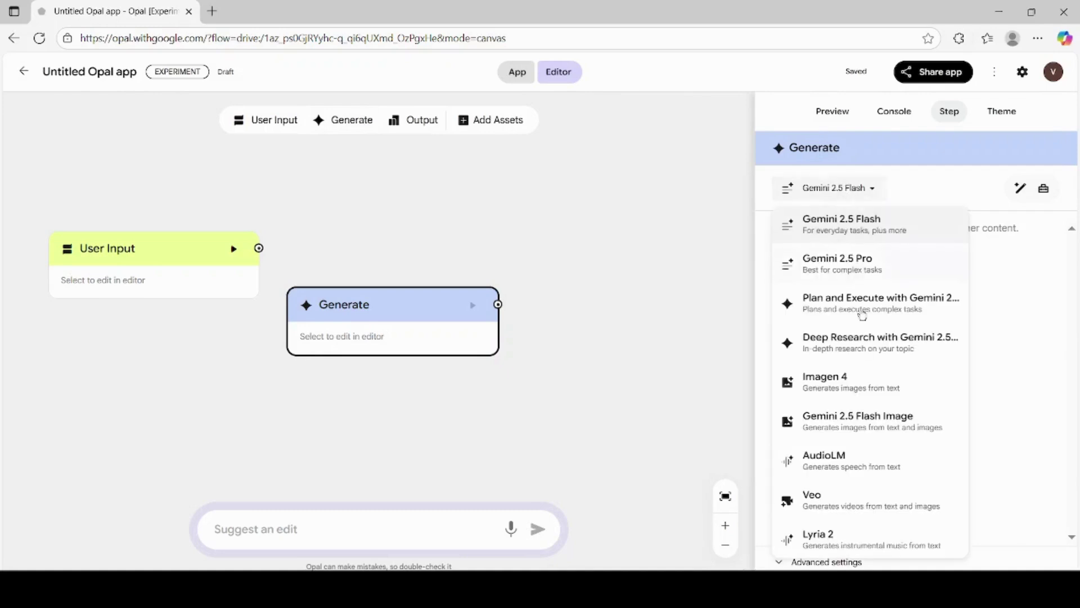
{"action": "left_click", "coordinate": [839, 507]}
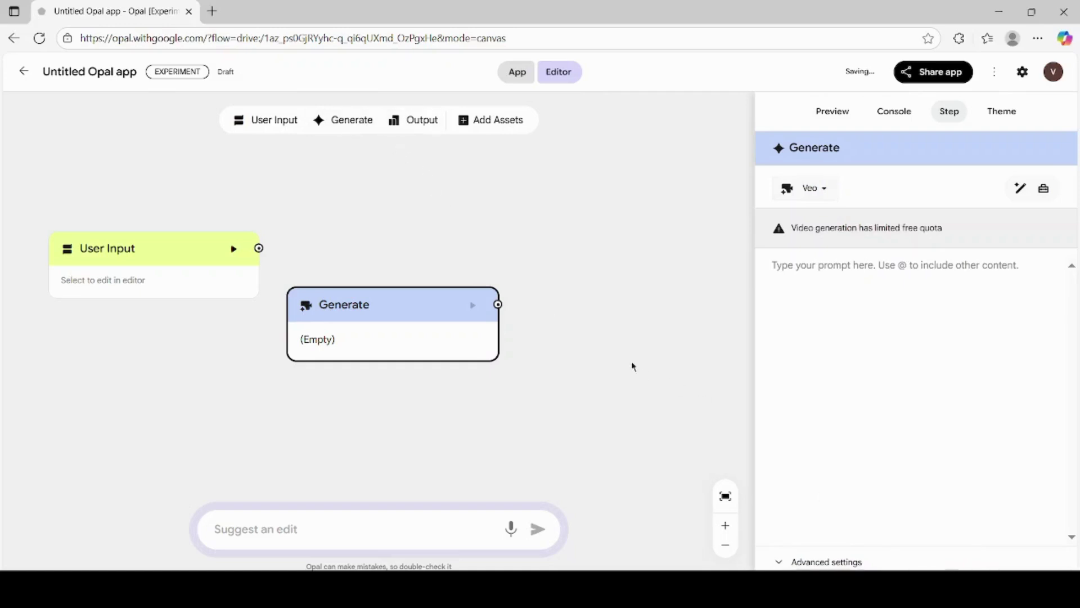
Add an Output step and wire User Input to Generate and Generate to Output
{"action": "left_click", "coordinate": [422, 119]}
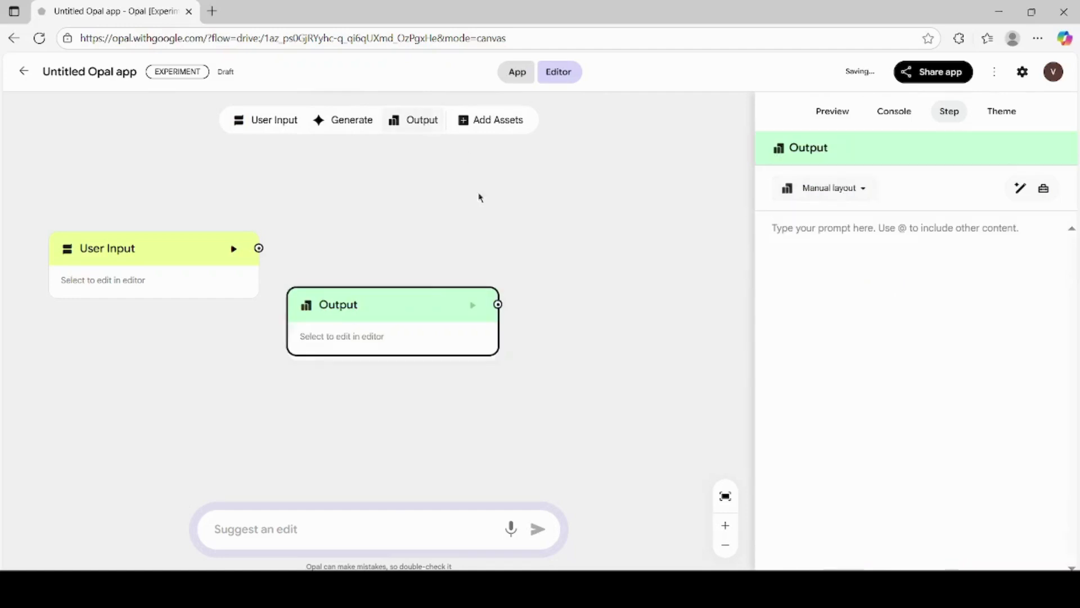
{"action": "left_click_drag", "start_coordinate": [421, 298], "coordinate": [654, 231]}
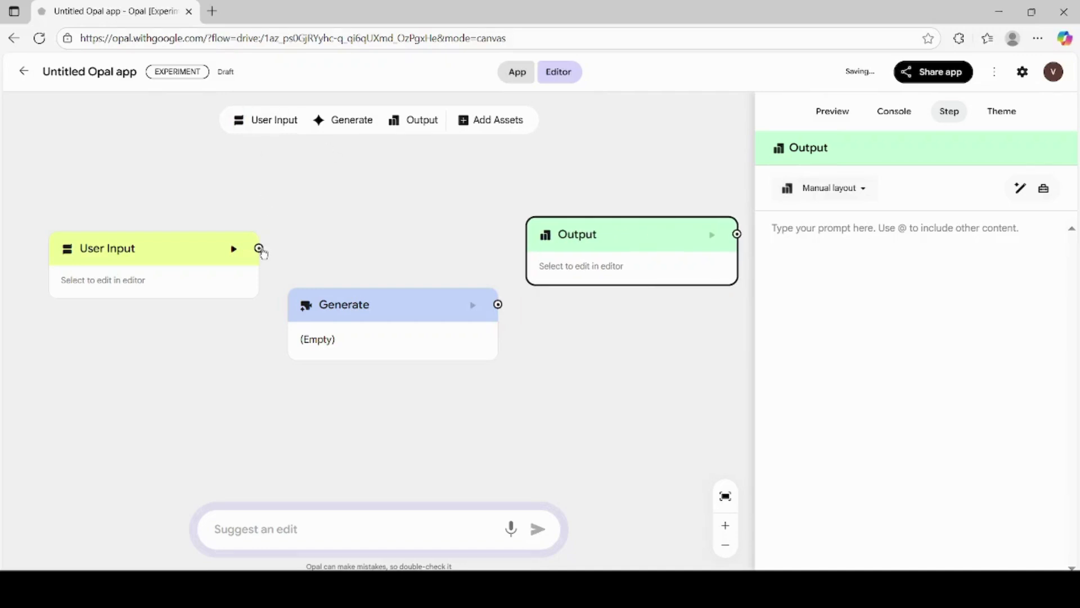
{"action": "left_click_drag", "start_coordinate": [259, 248], "coordinate": [293, 304]}
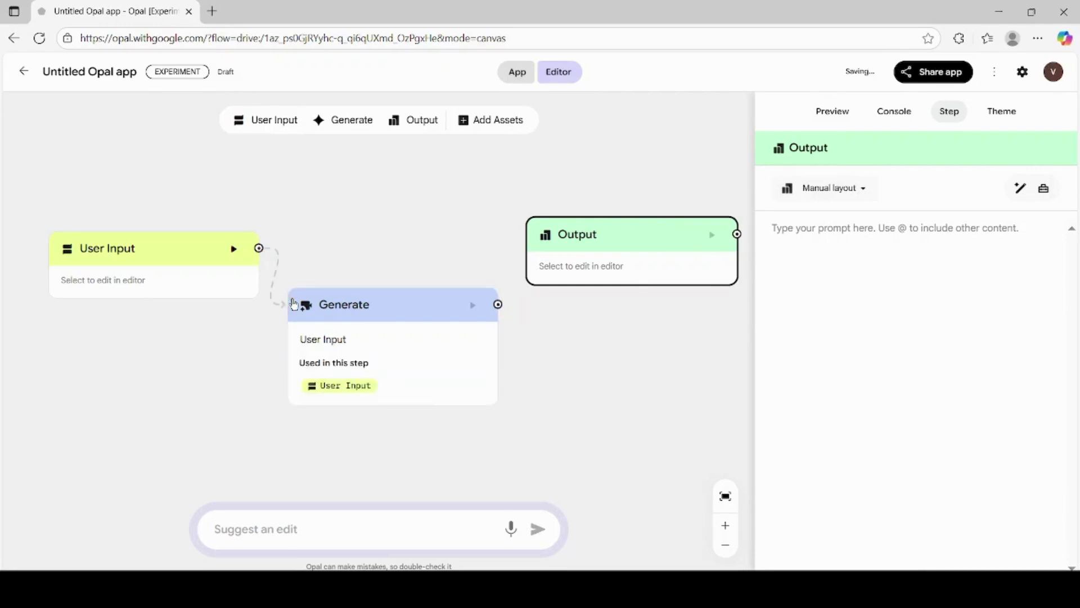
{"action": "left_click_drag", "start_coordinate": [498, 304], "coordinate": [616, 232]}
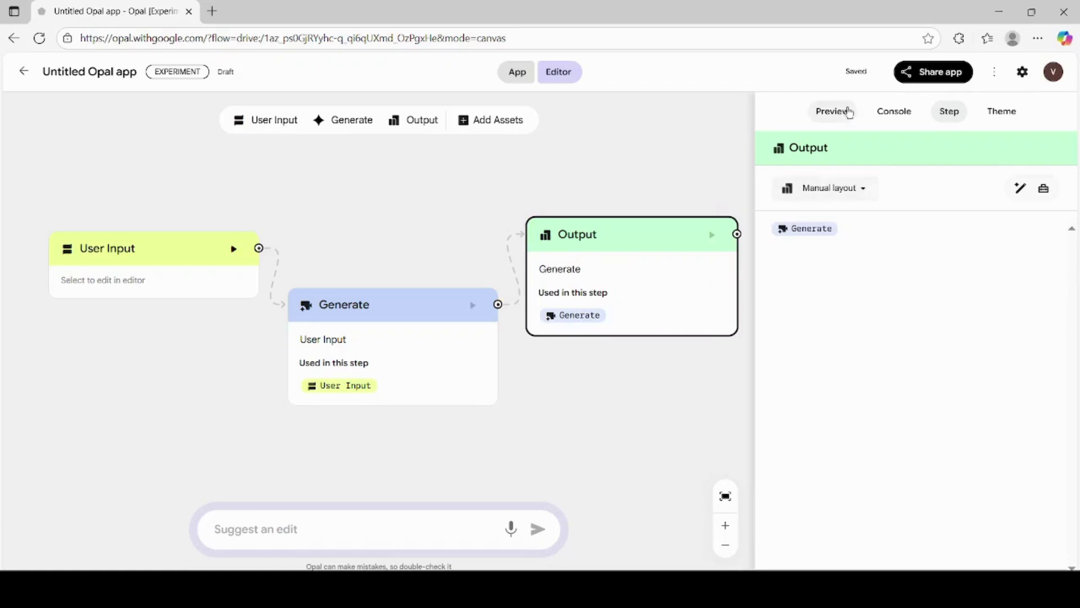
Retitle the app 'text to video generator' in the Preview and start a test run
{"action": "left_click", "coordinate": [841, 117]}
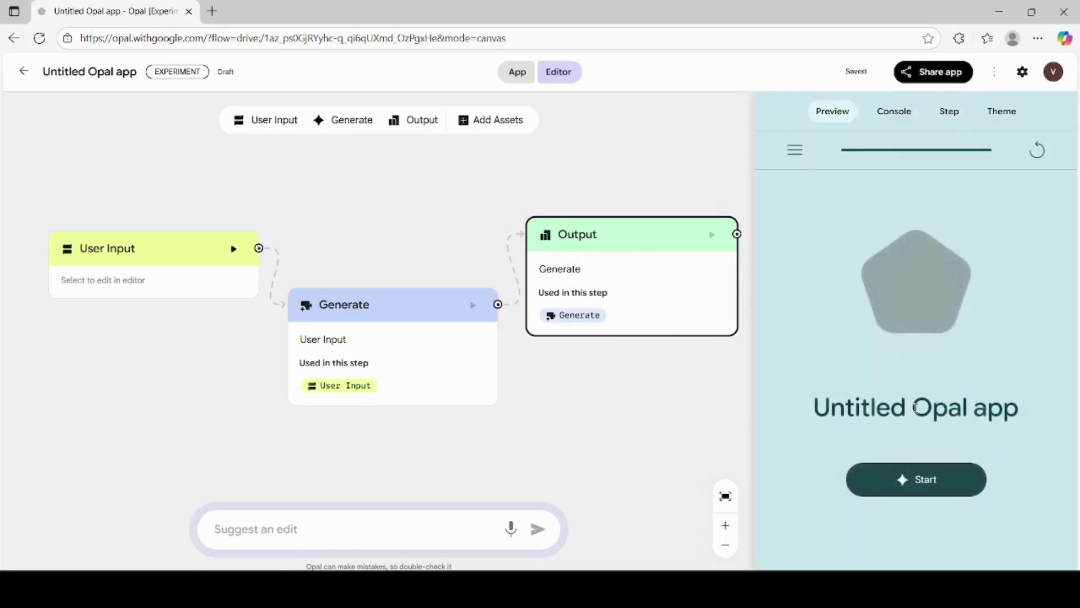
{"action": "left_click", "coordinate": [911, 409]}
{"action": "left_click", "coordinate": [911, 409]}
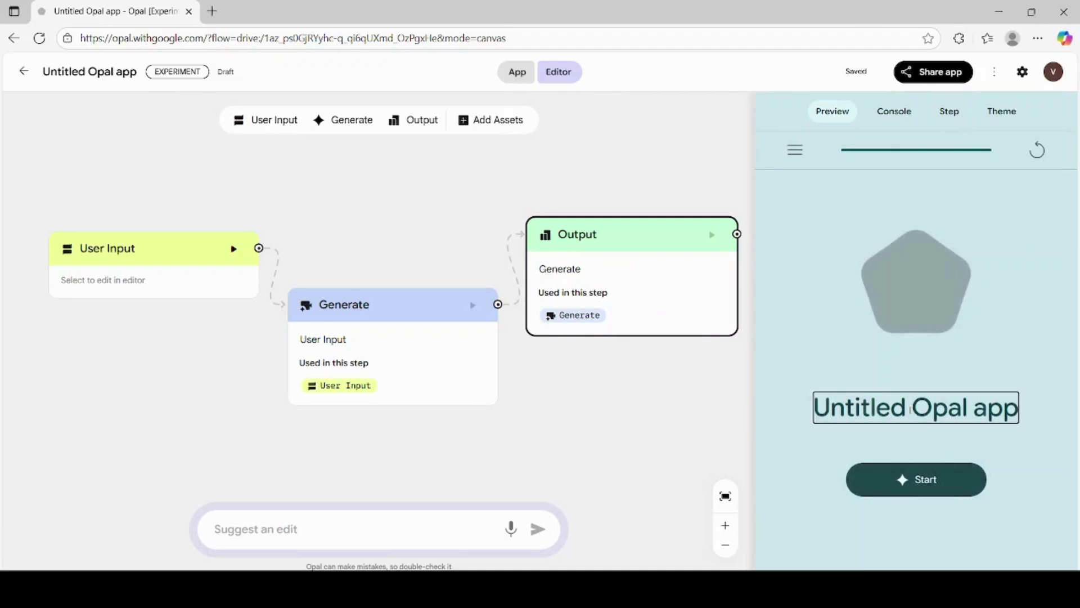
{"action": "left_click", "coordinate": [911, 409]}
{"action": "triple_click", "coordinate": [910, 409]}
{"action": "type", "text": "tex"}
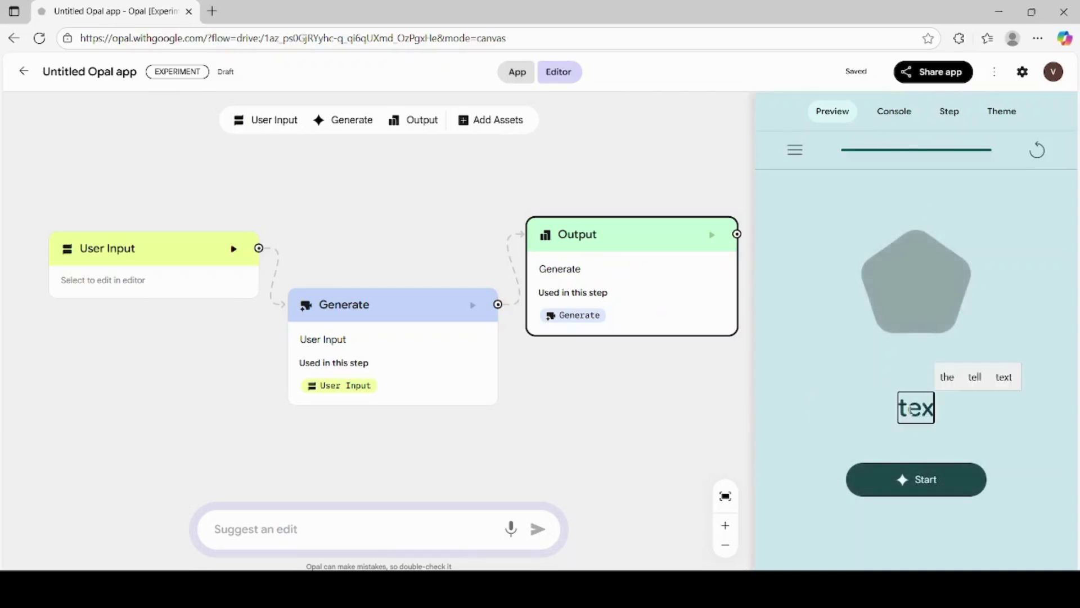
{"action": "type", "text": "t to v"}
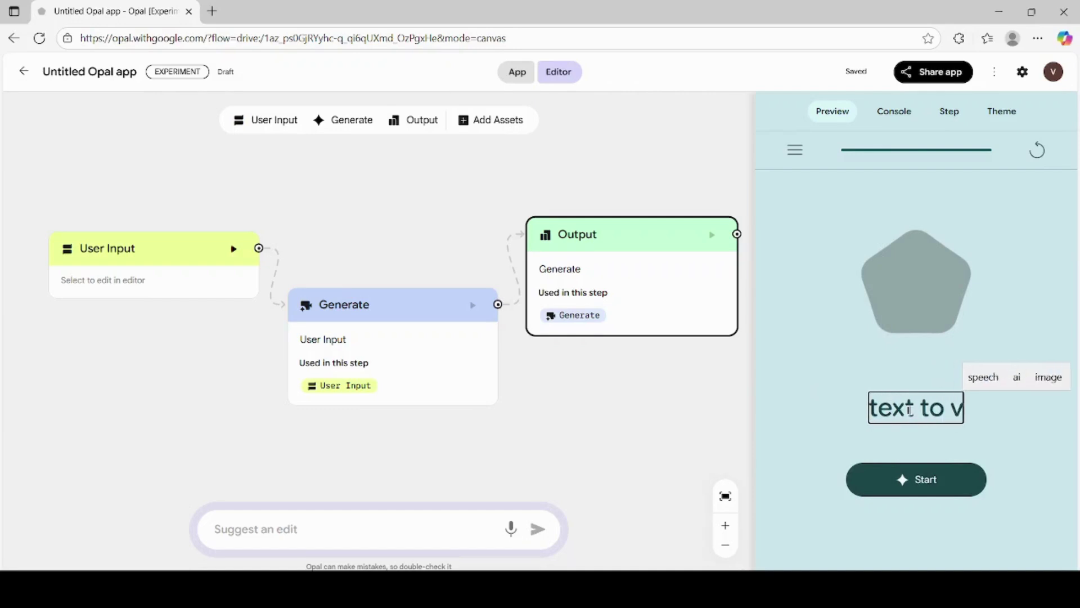
{"action": "type", "text": "ideo gener"}
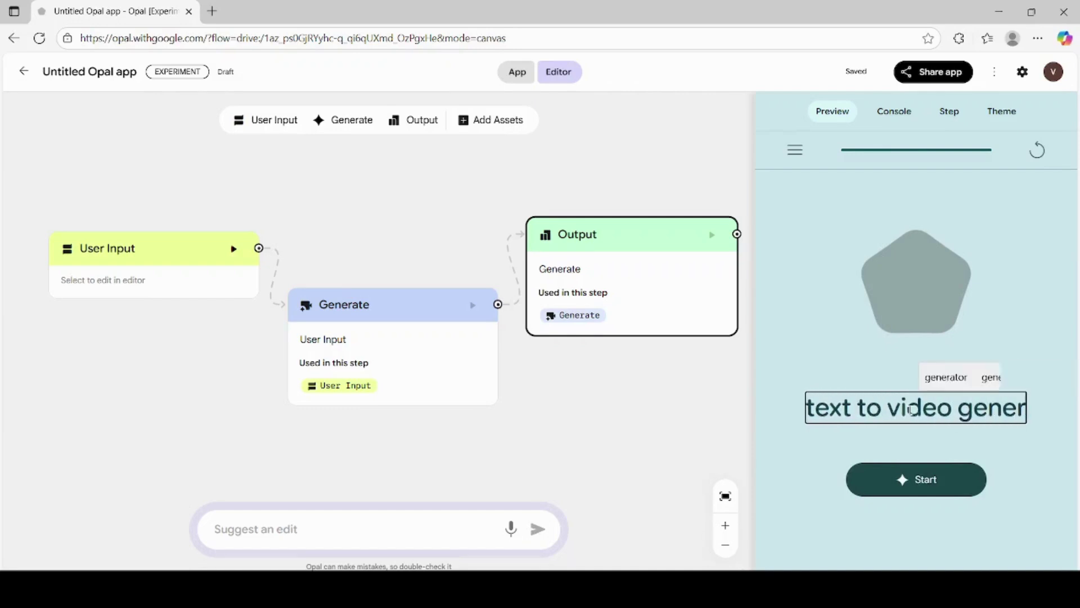
{"action": "type", "text": "ator"}
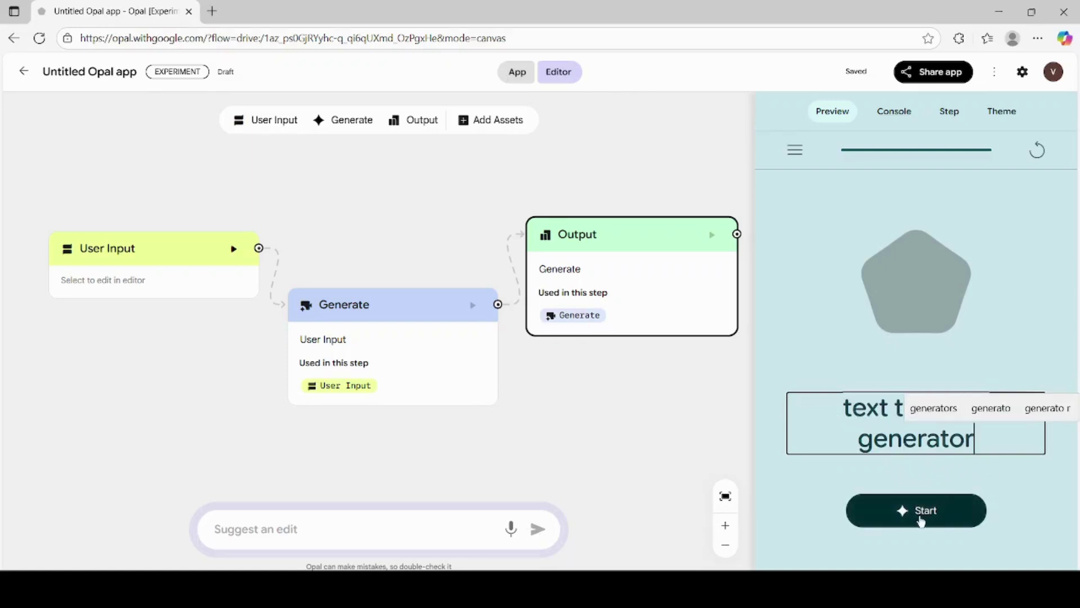
{"action": "left_click", "coordinate": [927, 513]}
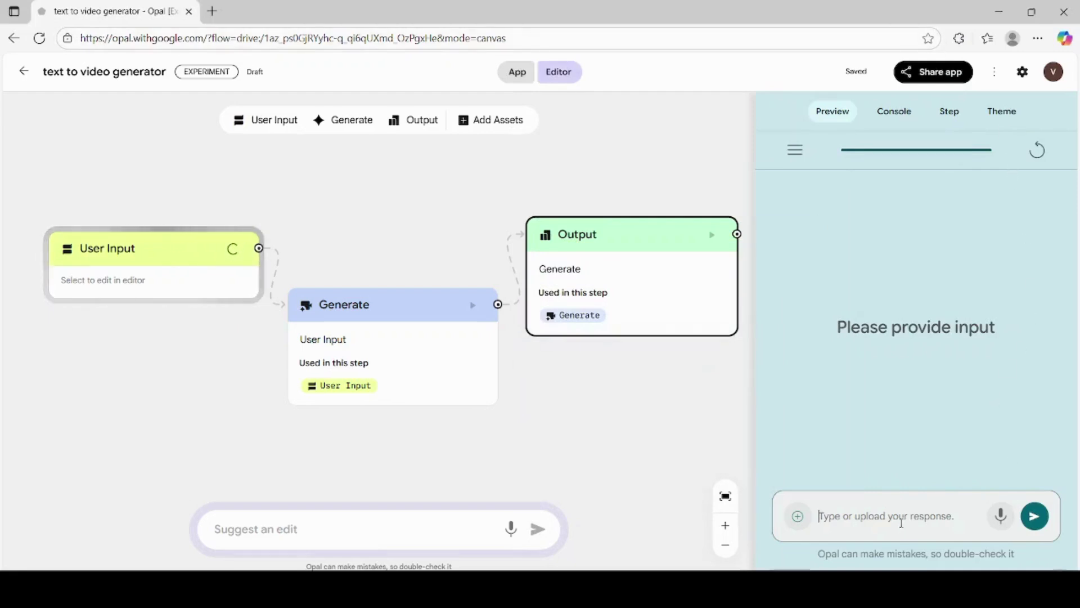
Paste the red-dress street prompt into the response box and submit it for generation
{"action": "key", "text": "ctrl+v"}
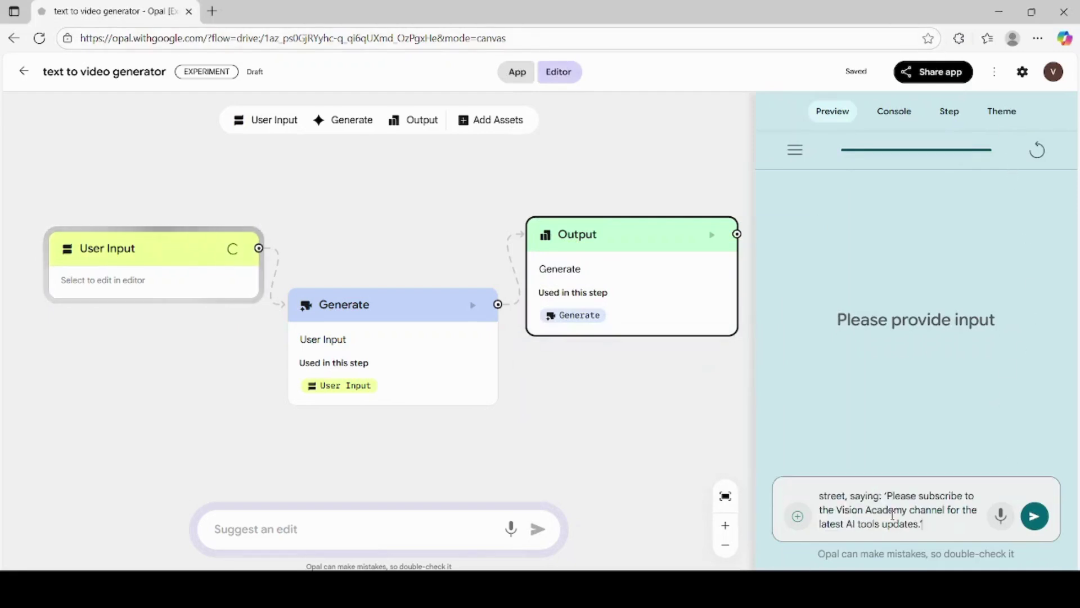
{"action": "scroll", "coordinate": [875, 513], "scroll_direction": "up", "scroll_amount": 2}
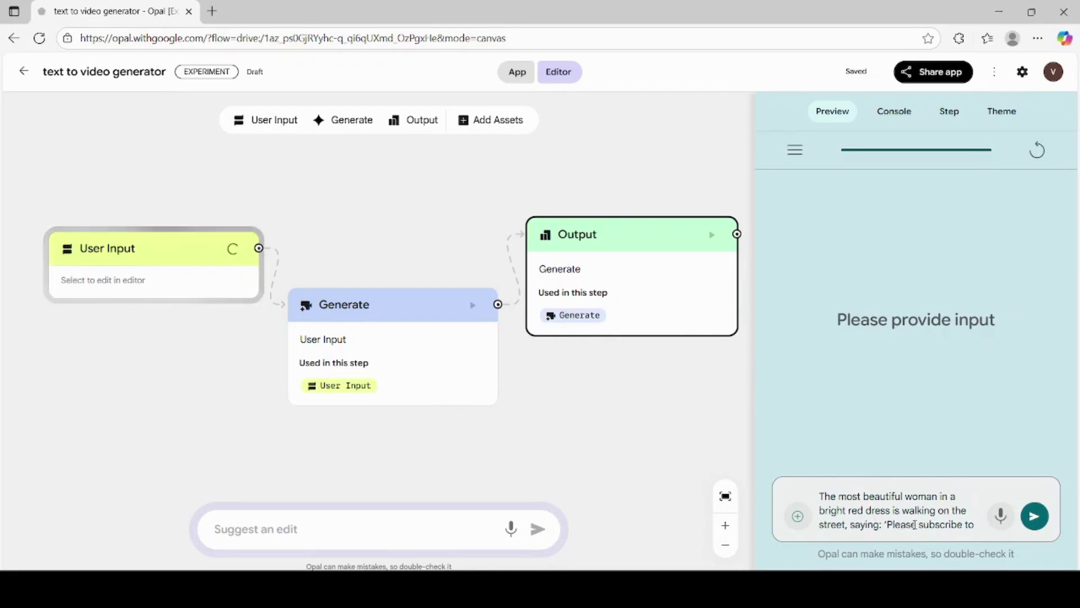
{"action": "scroll", "coordinate": [910, 524], "scroll_direction": "down", "scroll_amount": 2}
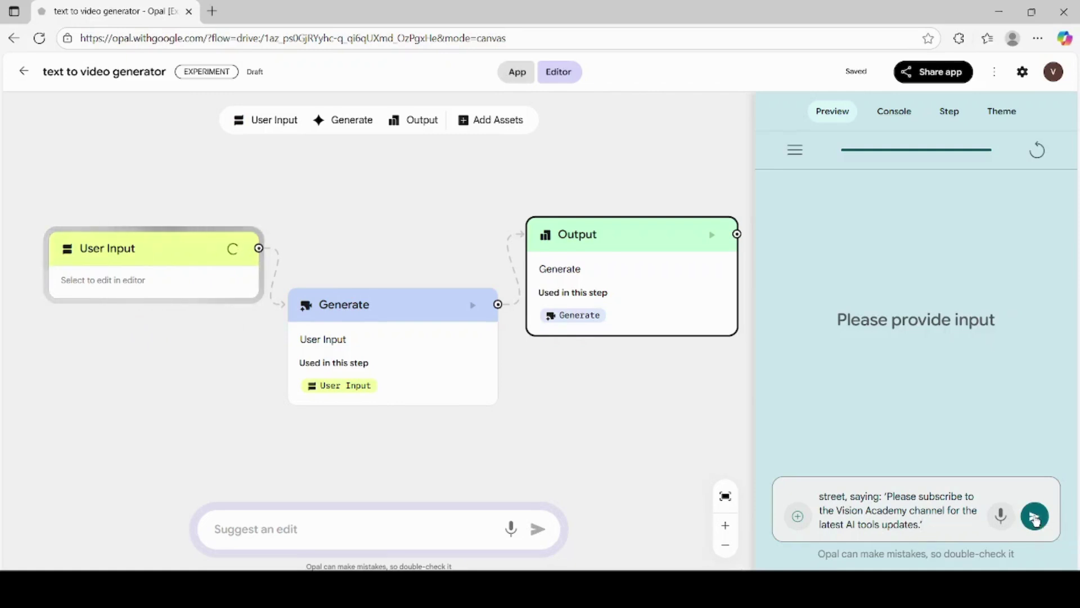
{"action": "left_click", "coordinate": [1036, 517]}
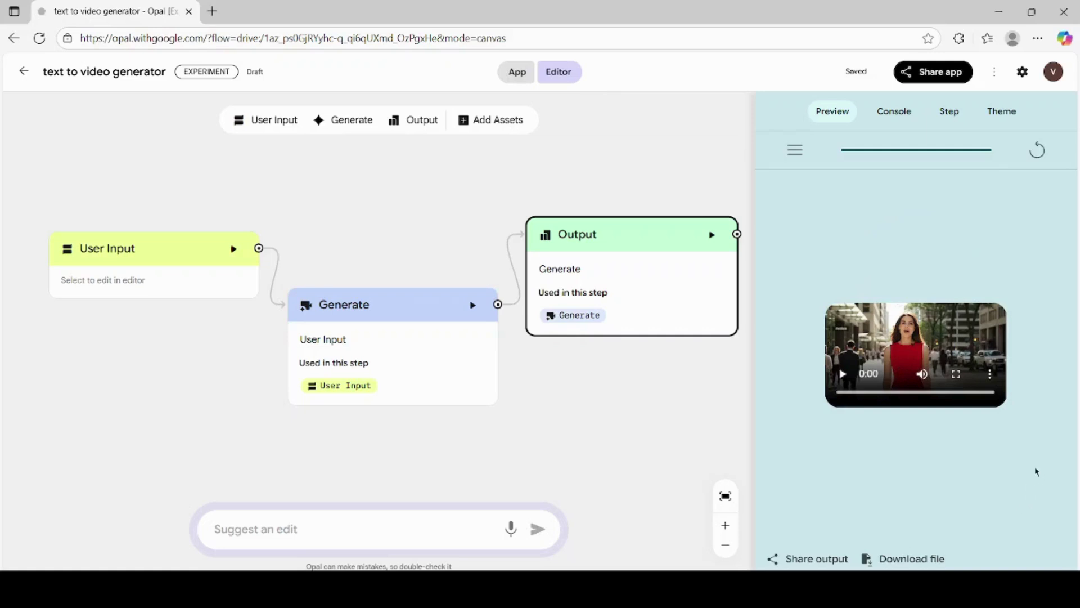
Play the generated red-dress street video and download it as an mp4
{"action": "left_click", "coordinate": [843, 374]}
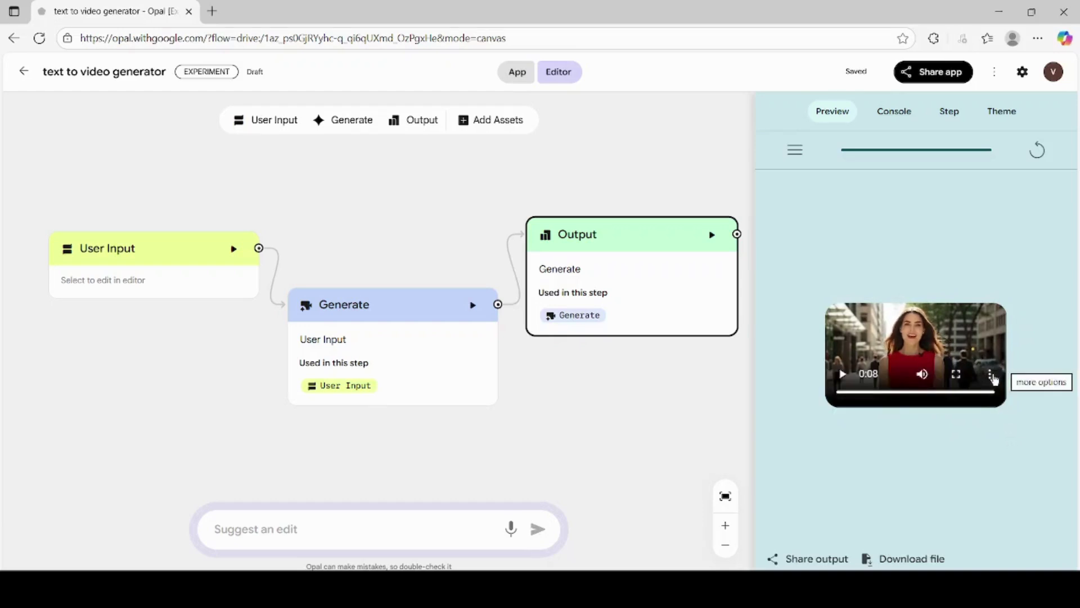
{"action": "left_click", "coordinate": [1002, 375]}
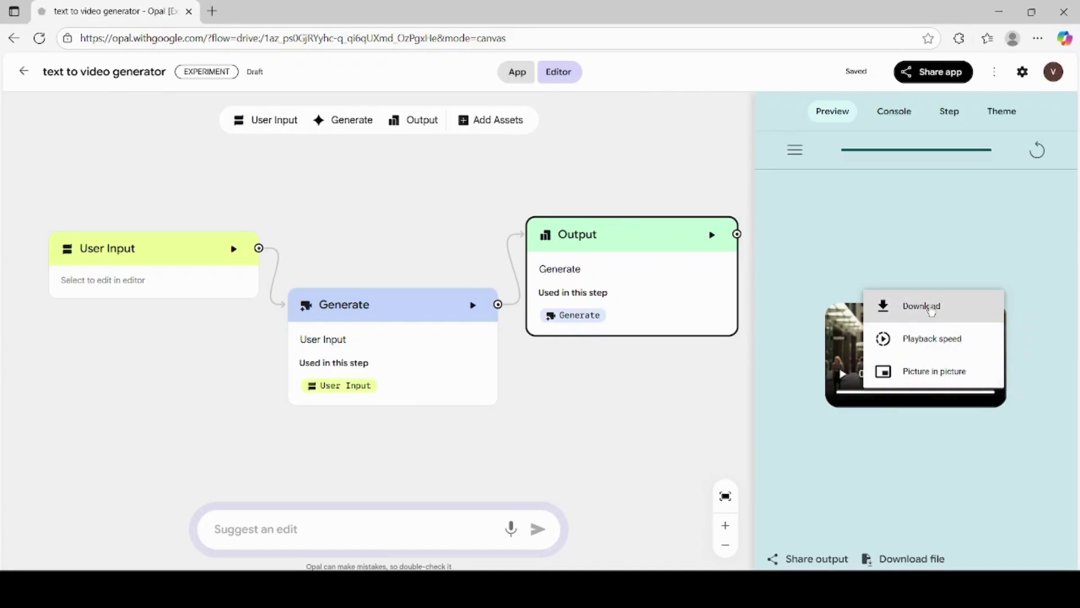
{"action": "left_click", "coordinate": [921, 305]}
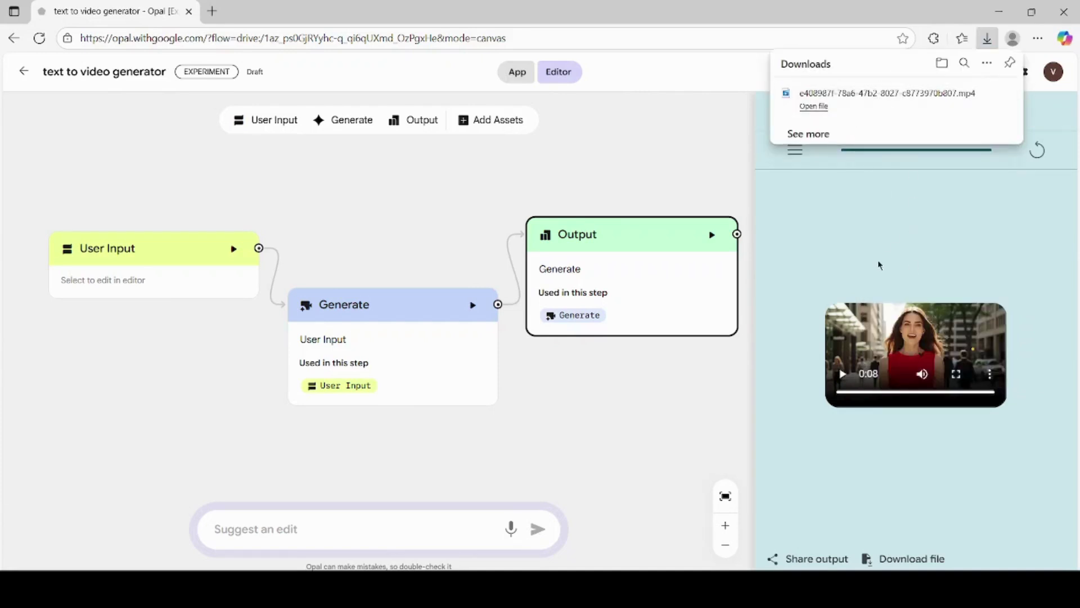
{"action": "left_click", "coordinate": [879, 239]}
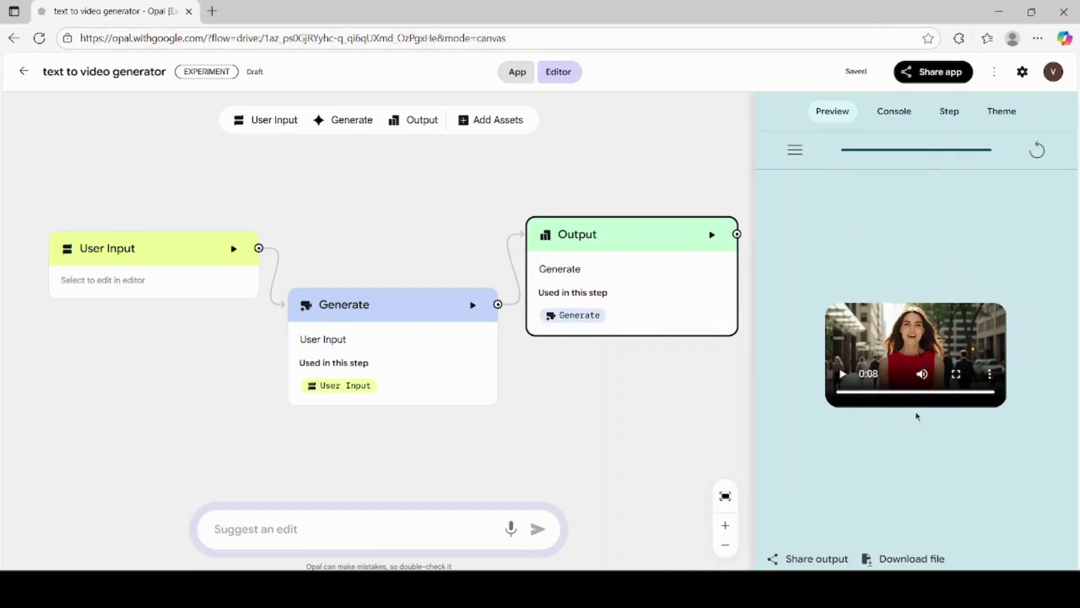
Restart the preview run and choose Upload from Device for the input
{"action": "left_click", "coordinate": [1039, 151]}
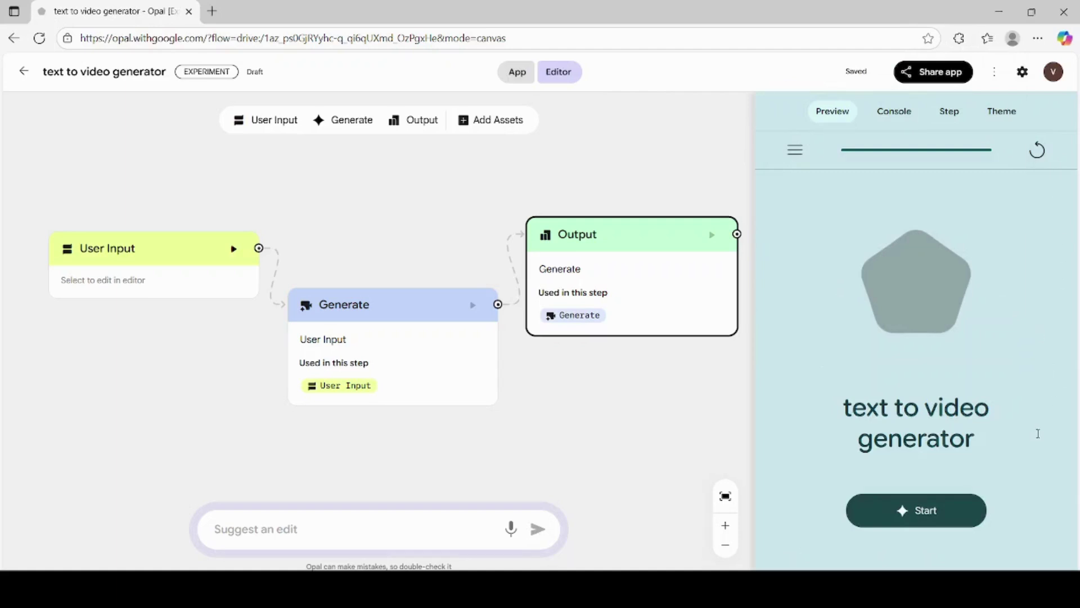
{"action": "left_click", "coordinate": [923, 515]}
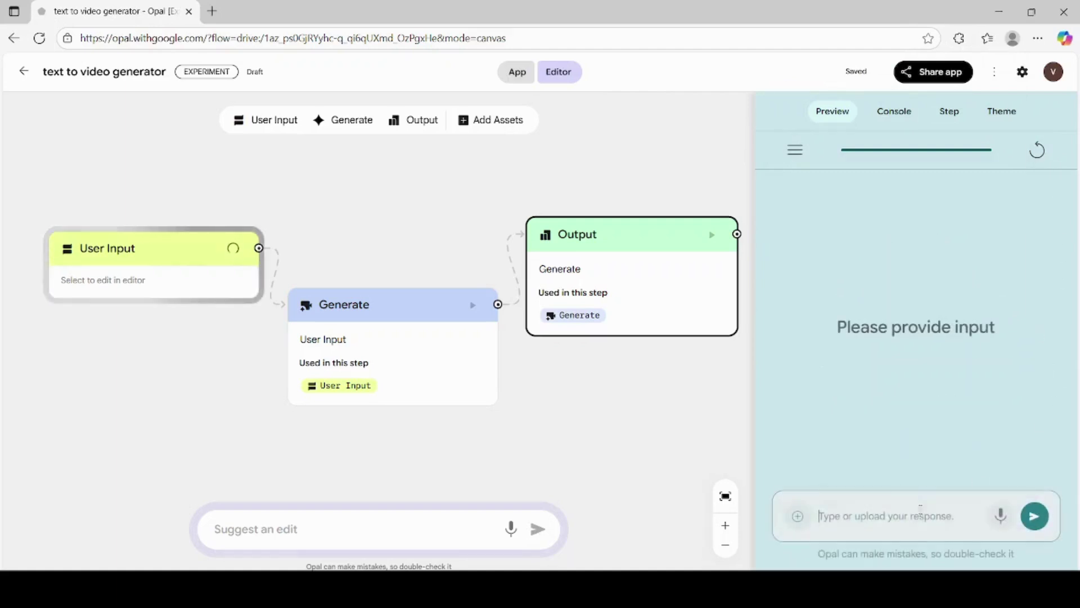
{"action": "left_click", "coordinate": [799, 517]}
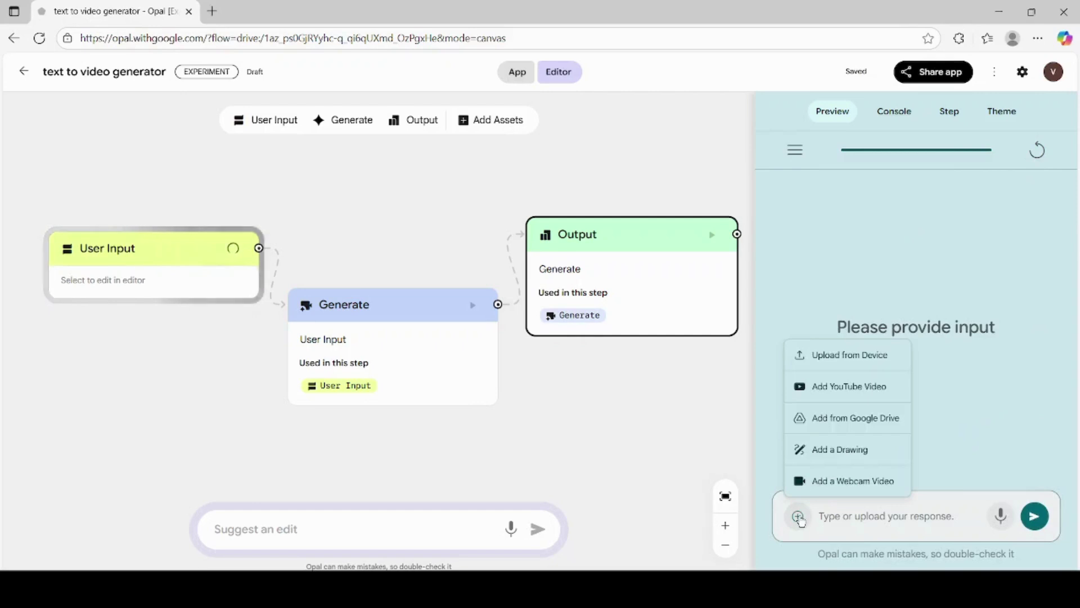
{"action": "left_click", "coordinate": [854, 358]}
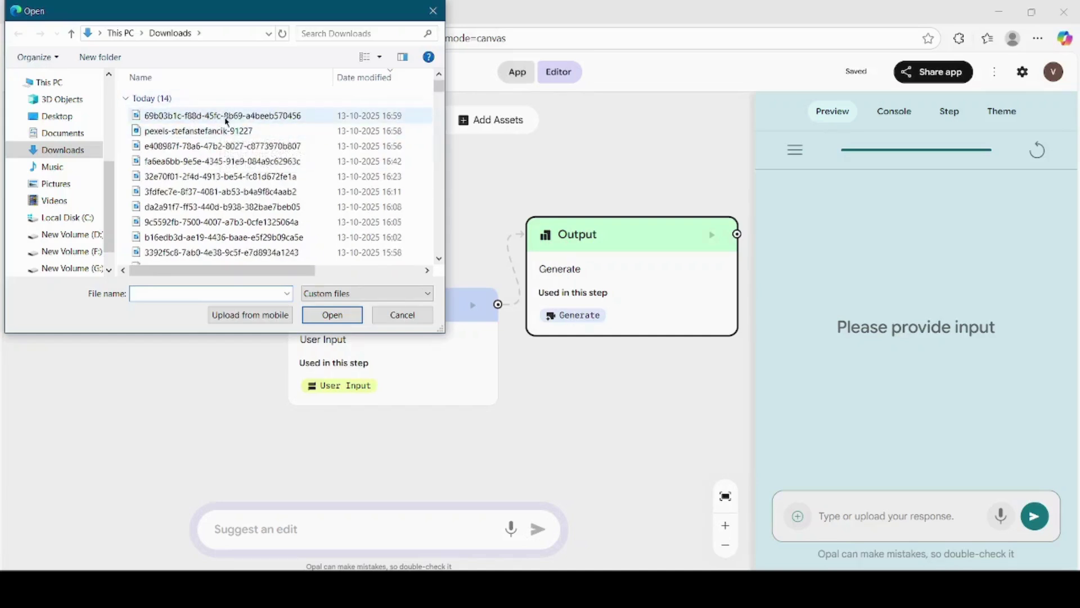
Attach the pexels portrait from the Downloads folder
{"action": "double_click", "coordinate": [238, 131]}
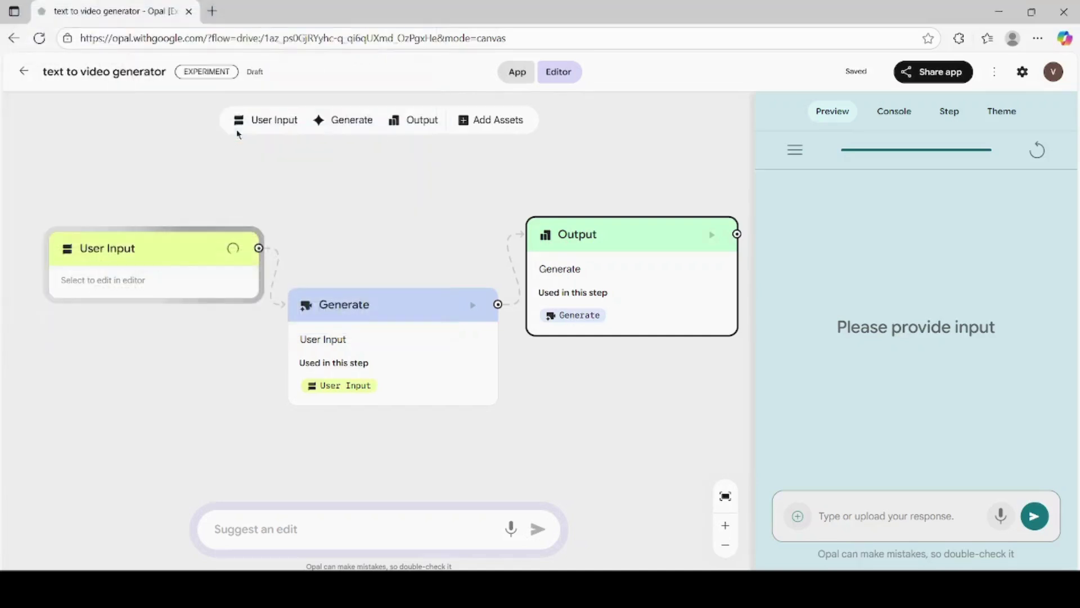
Paste the 'Hello and welcome to Vision Academy!' prompt under the attached portrait
{"action": "left_click", "coordinate": [863, 514]}
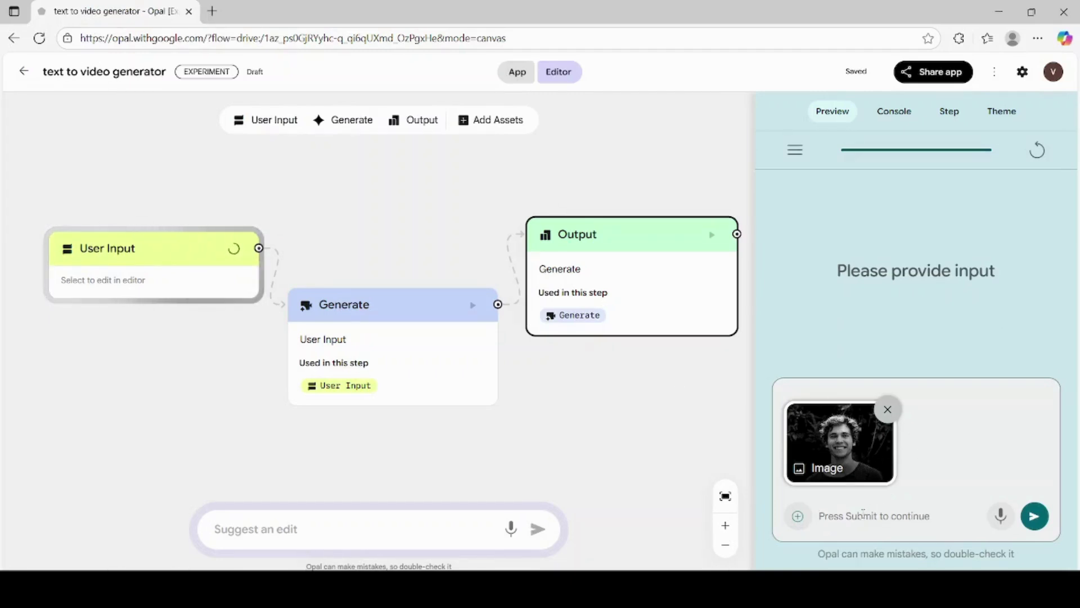
{"action": "key", "text": "ctrl+v"}
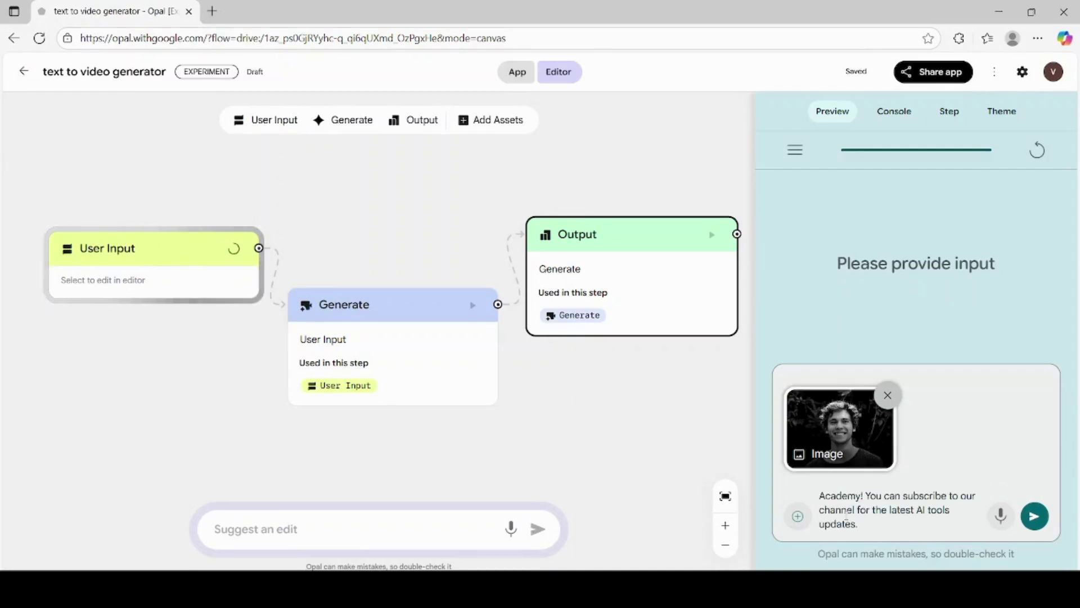
{"action": "scroll", "coordinate": [847, 514], "scroll_direction": "up", "scroll_amount": 2}
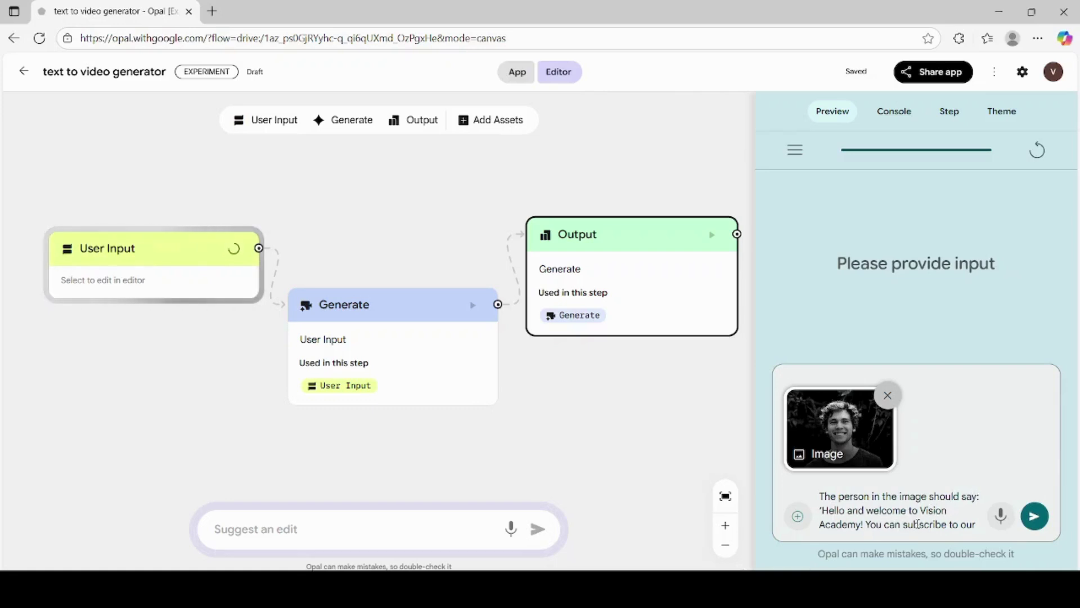
{"action": "scroll", "coordinate": [917, 523], "scroll_direction": "down", "scroll_amount": 2}
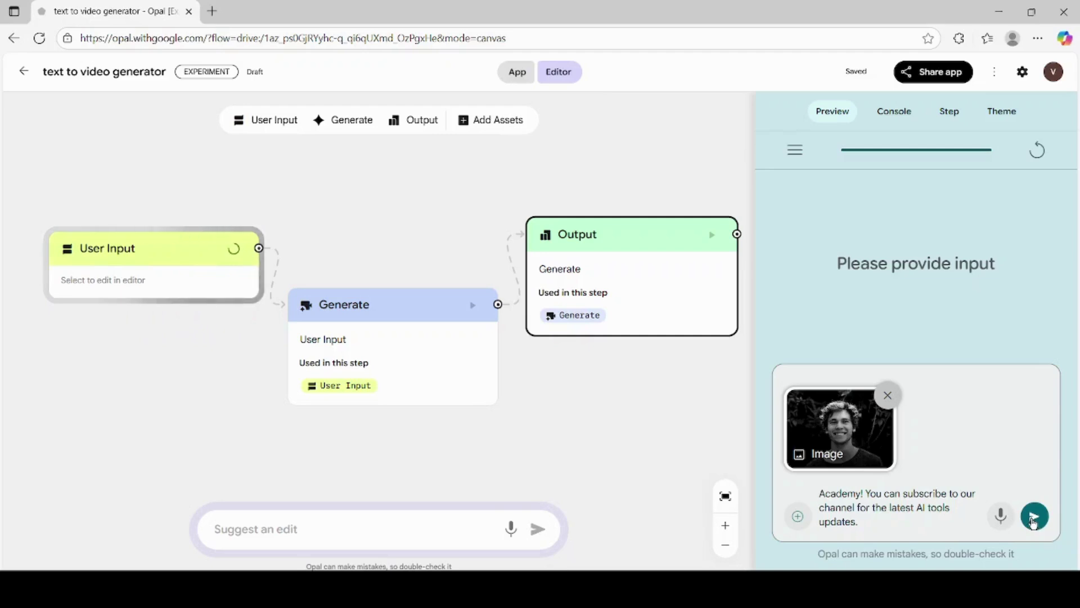
Send the portrait and Vision Academy prompt to generate the video
{"action": "left_click", "coordinate": [1034, 517]}
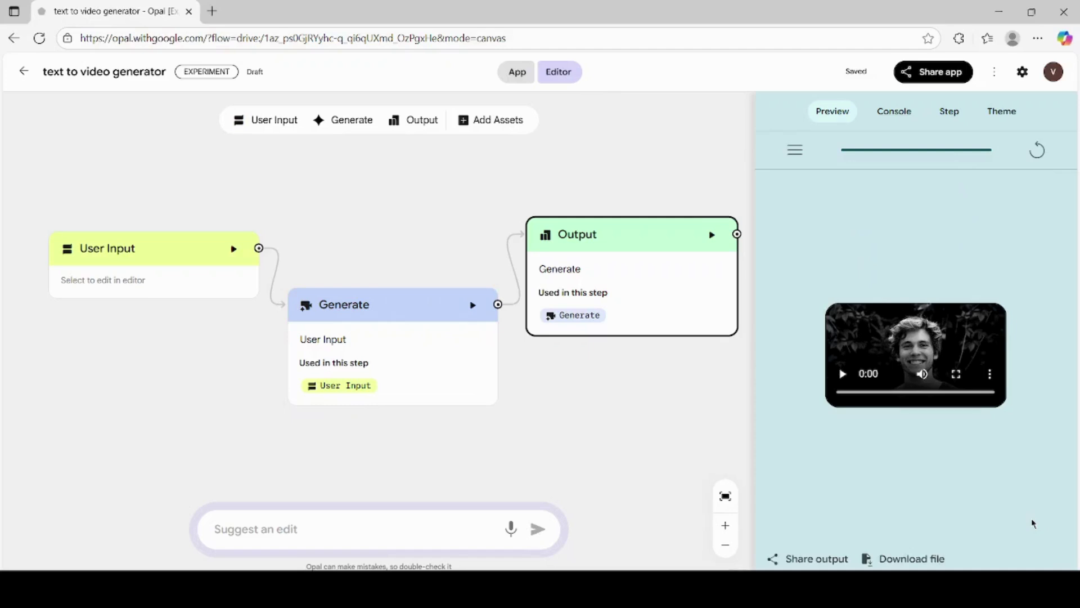
Play the newly generated video of the man in the preview panel
{"action": "left_click", "coordinate": [844, 375]}
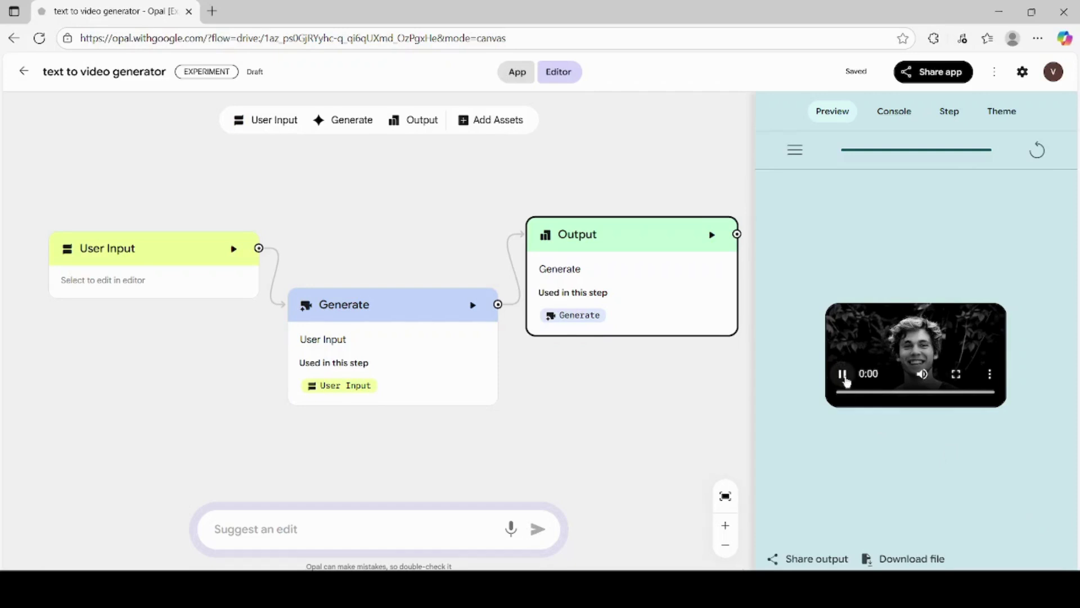
Download the man's generated video as an mp4 from its options menu
{"action": "left_click", "coordinate": [990, 375]}
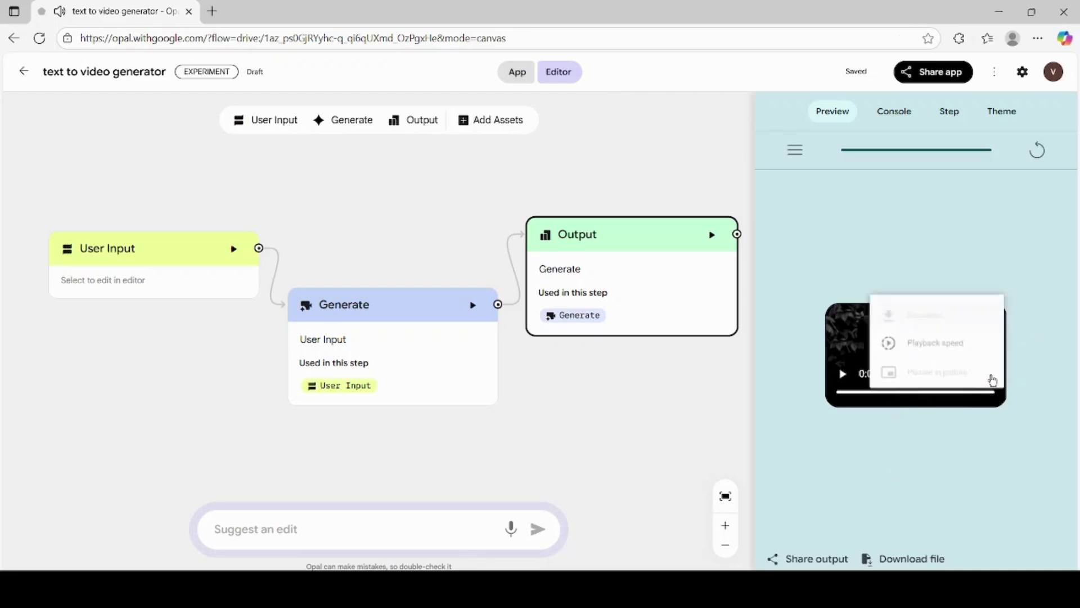
{"action": "left_click", "coordinate": [938, 309]}
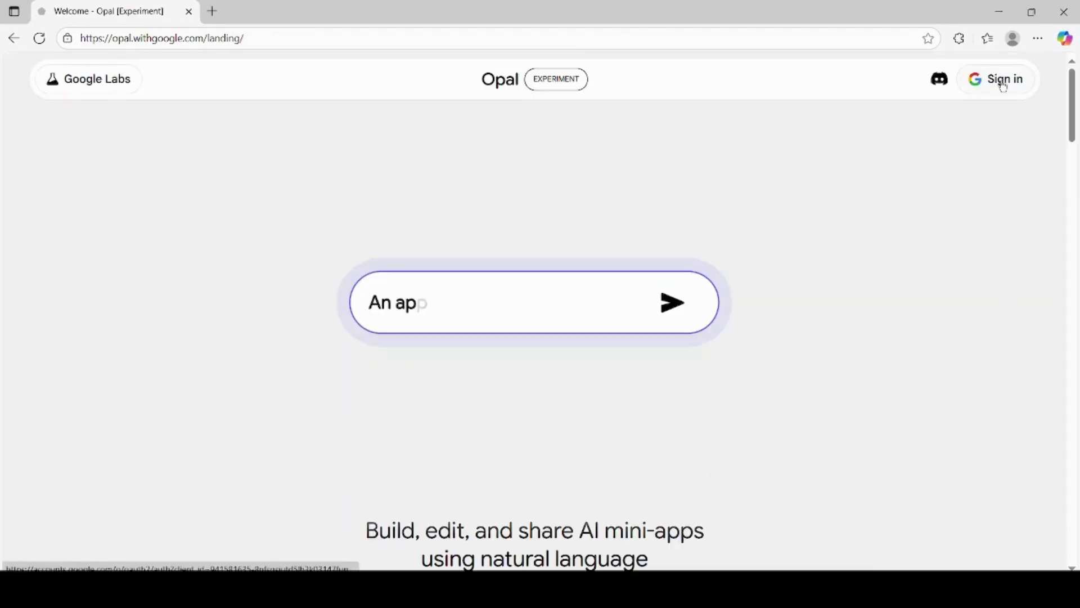
Sign in to Opal with a Google account, grant access, and create a new app
{"action": "left_click", "coordinate": [997, 82]}
{"action": "left_click", "coordinate": [825, 388]}
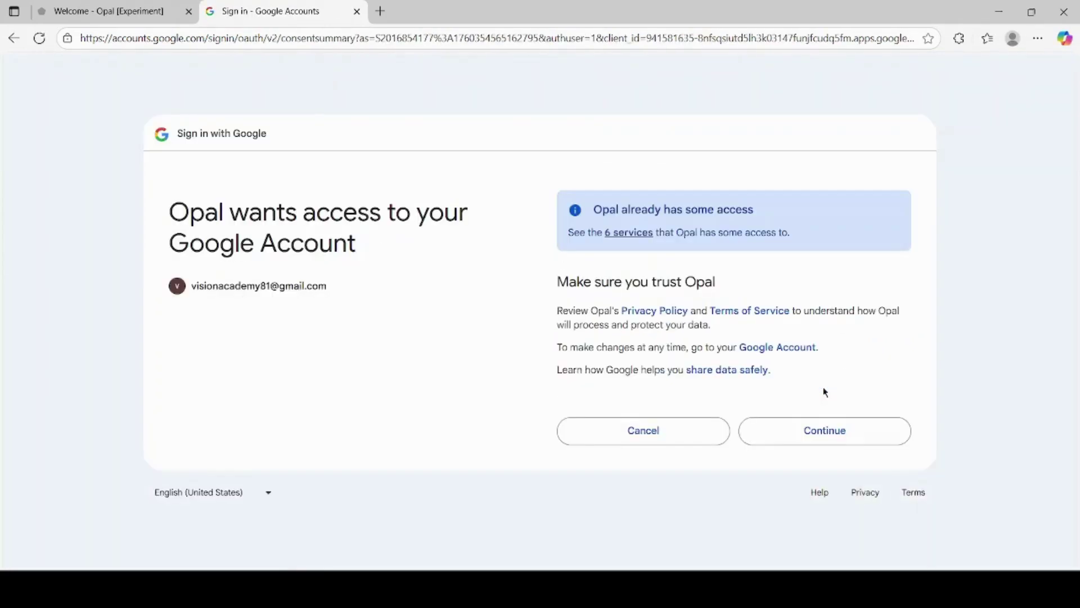
{"action": "left_click", "coordinate": [817, 426]}
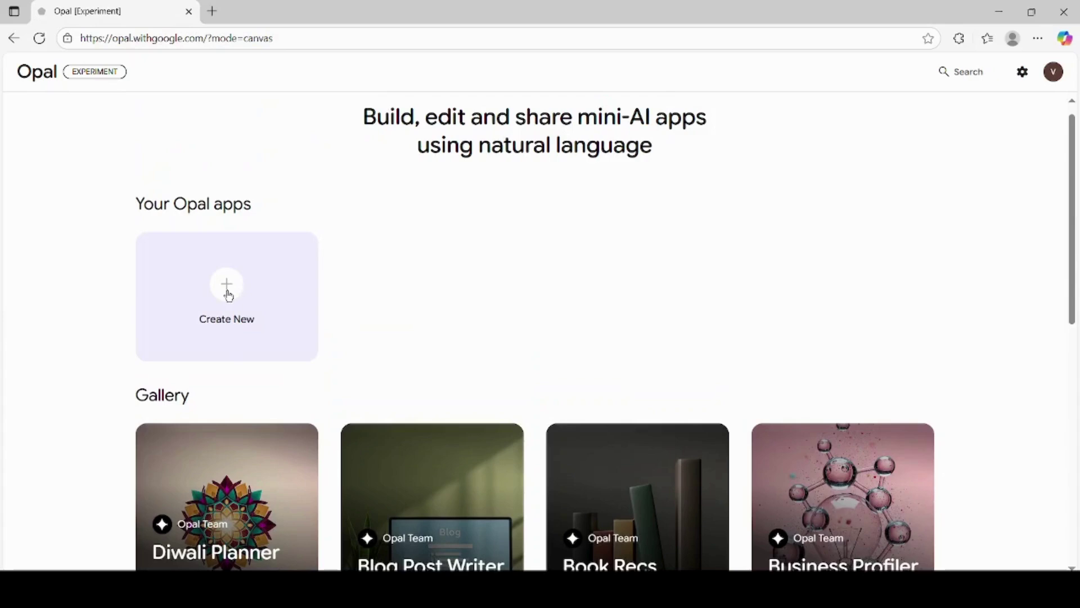
{"action": "left_click", "coordinate": [228, 295]}
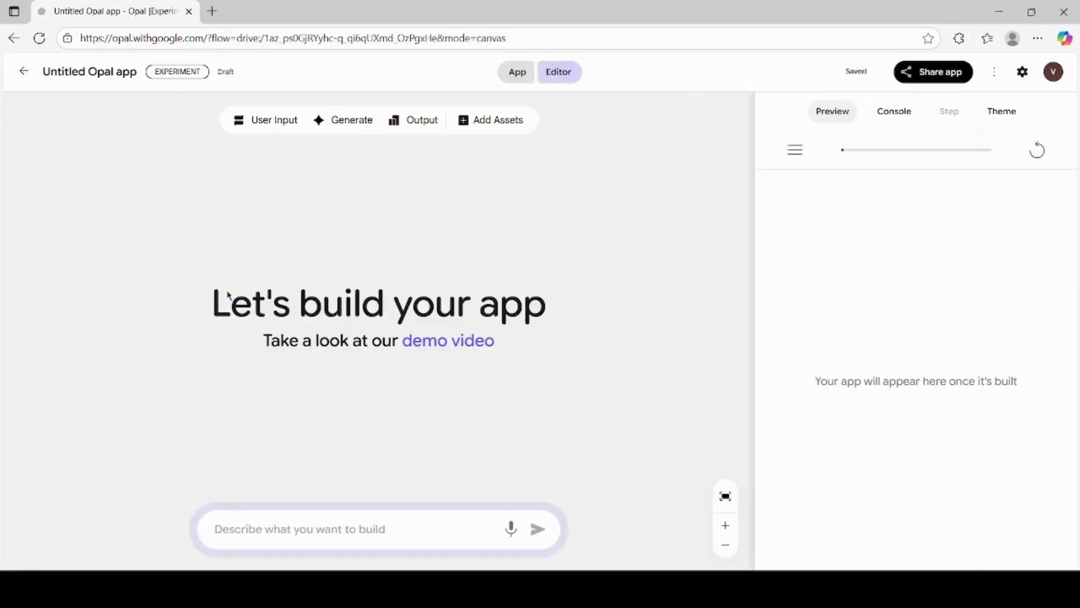
{"action": "left_click_drag", "start_coordinate": [265, 120], "coordinate": [152, 245]}
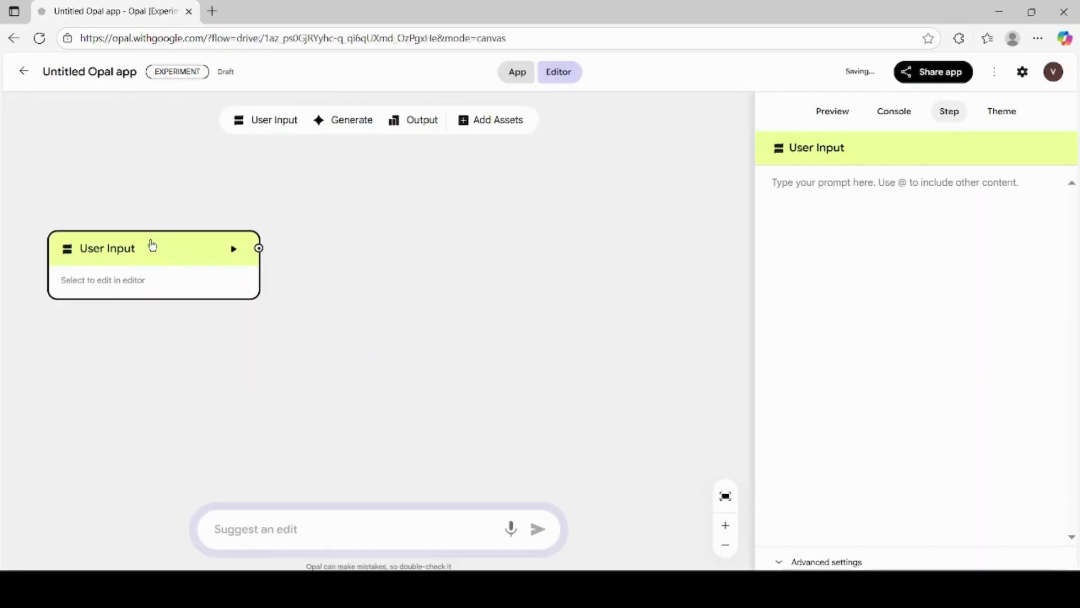
Add a Generate step that uses the Veo video model
{"action": "left_click", "coordinate": [360, 124]}
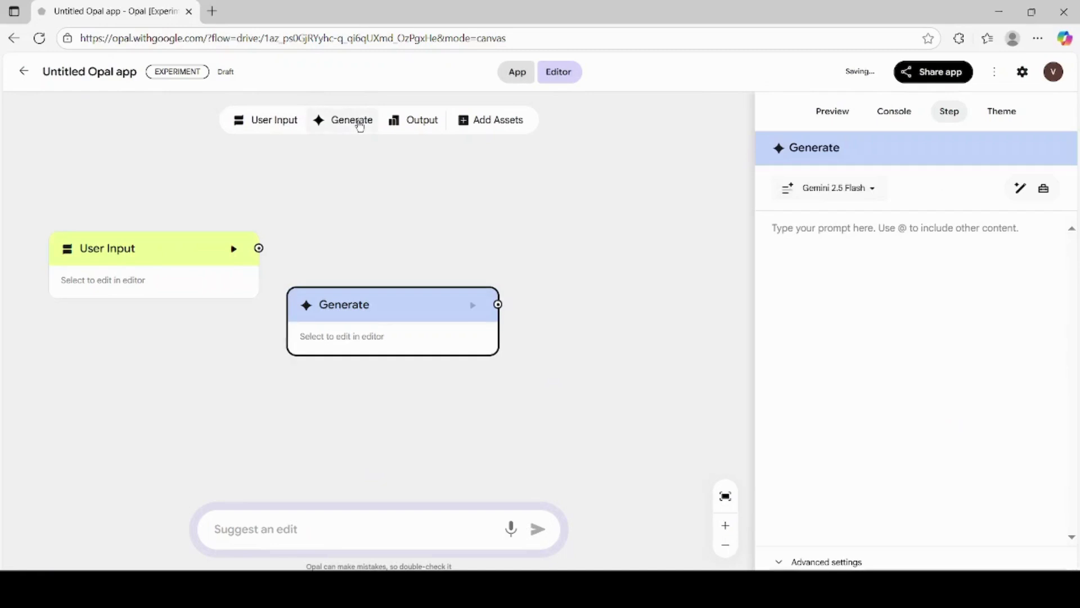
{"action": "left_click", "coordinate": [846, 189]}
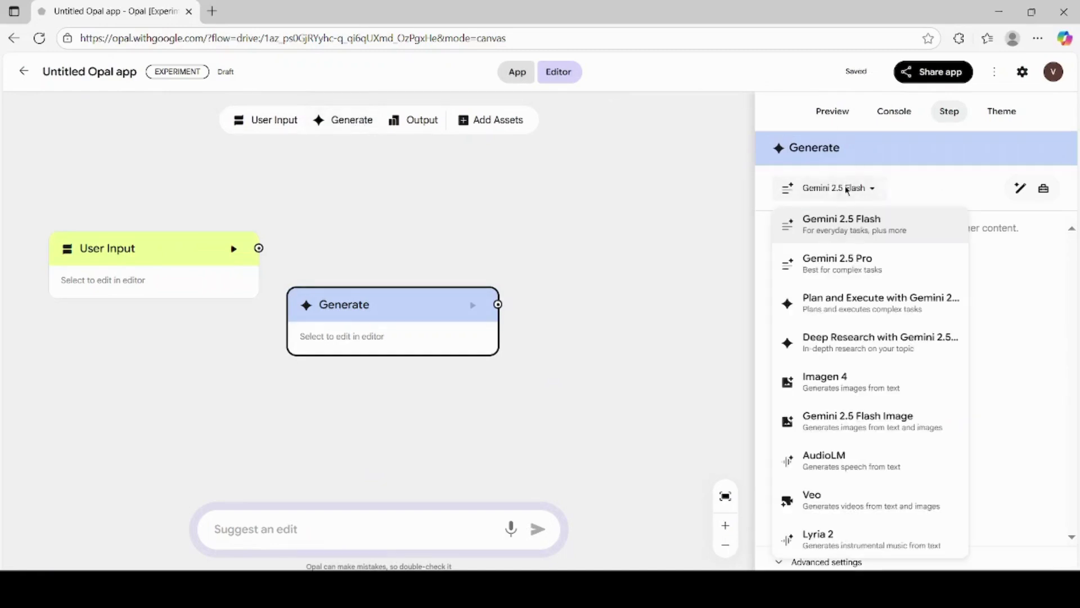
{"action": "left_click", "coordinate": [840, 508]}
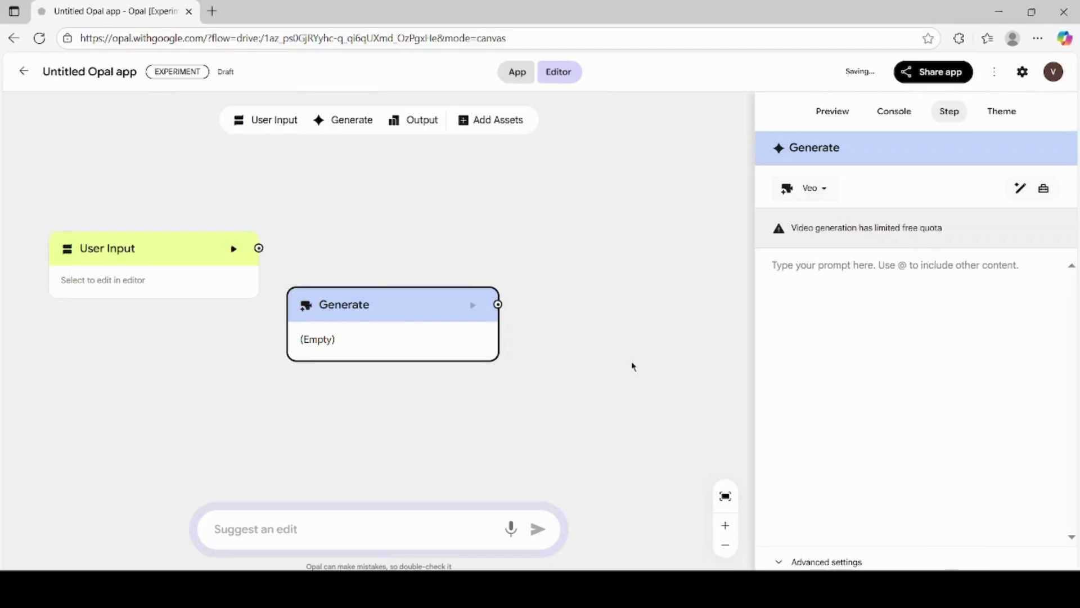
Add an Output step and wire User Input → Generate → Output
{"action": "left_click", "coordinate": [423, 121]}
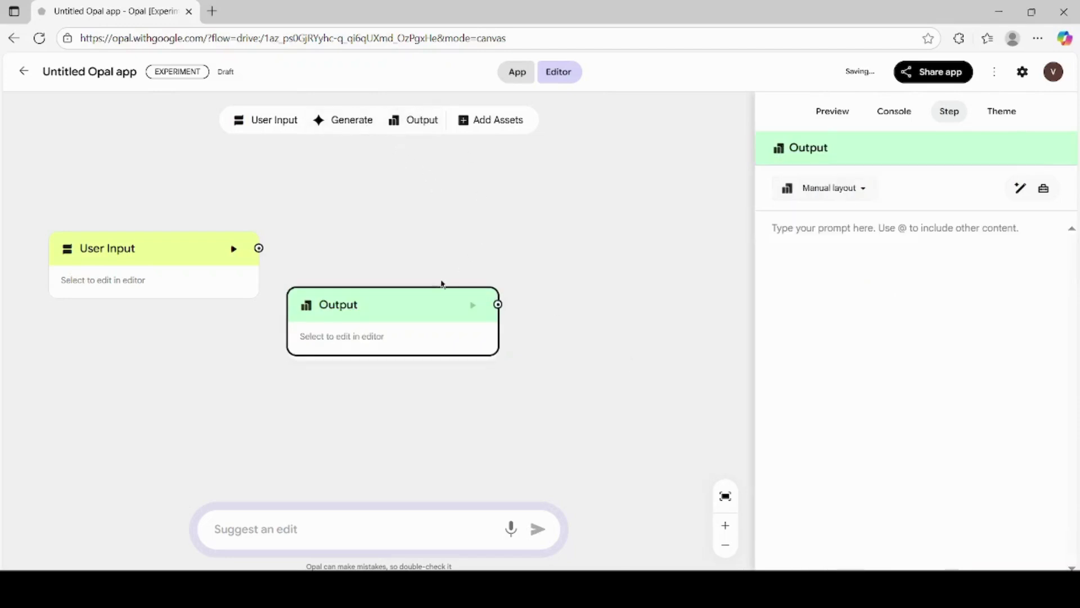
{"action": "left_click_drag", "start_coordinate": [421, 298], "coordinate": [654, 232]}
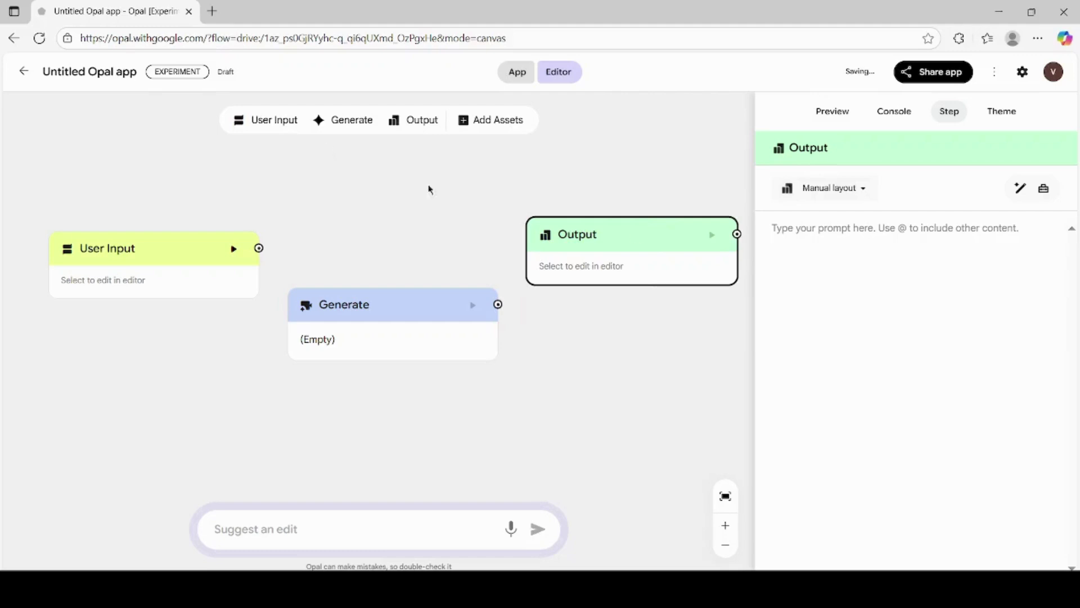
{"action": "left_click_drag", "start_coordinate": [260, 250], "coordinate": [292, 303]}
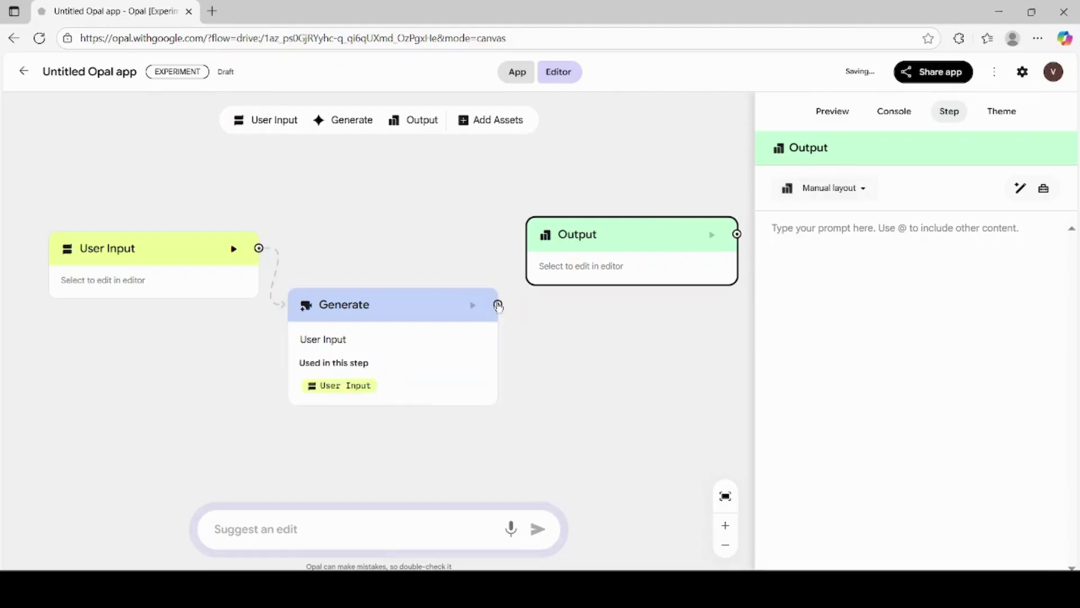
{"action": "left_click_drag", "start_coordinate": [499, 305], "coordinate": [531, 247]}
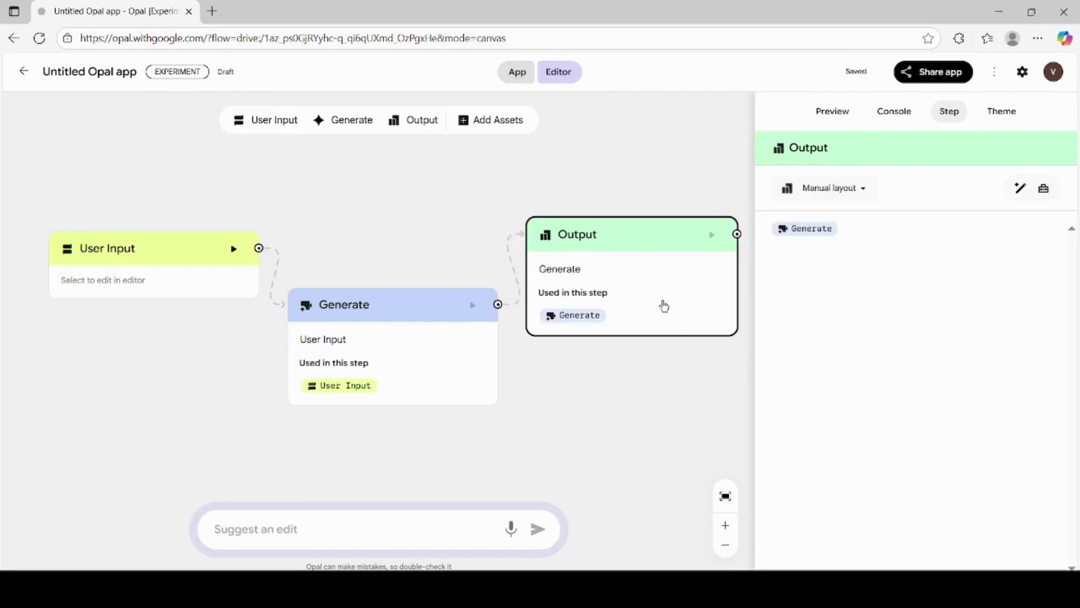
Show the app preview and retitle the app 'text to video generator'
{"action": "left_click", "coordinate": [837, 112]}
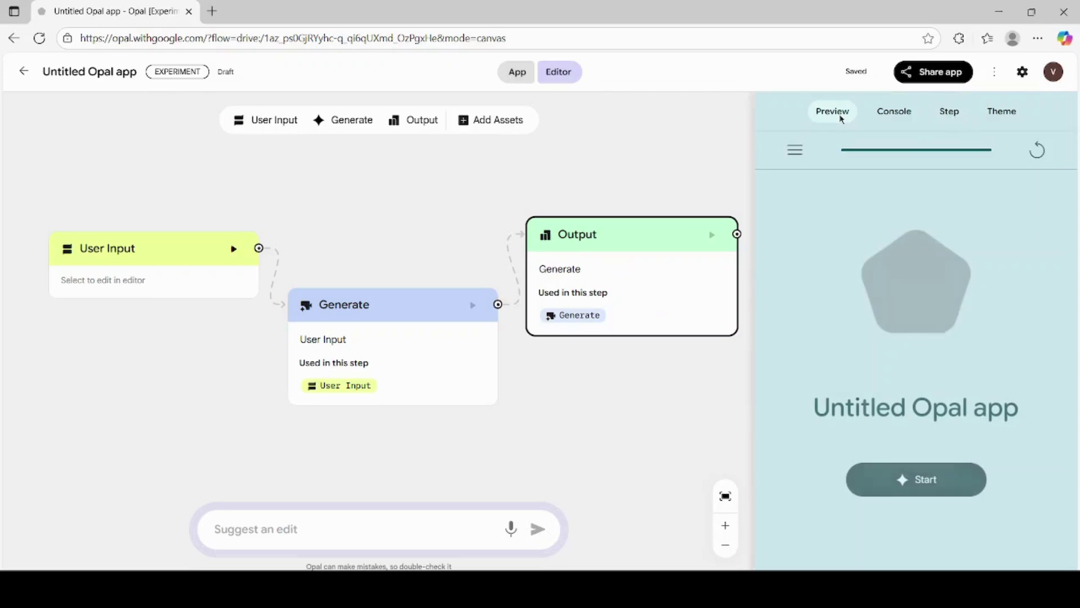
{"action": "left_click", "coordinate": [911, 408]}
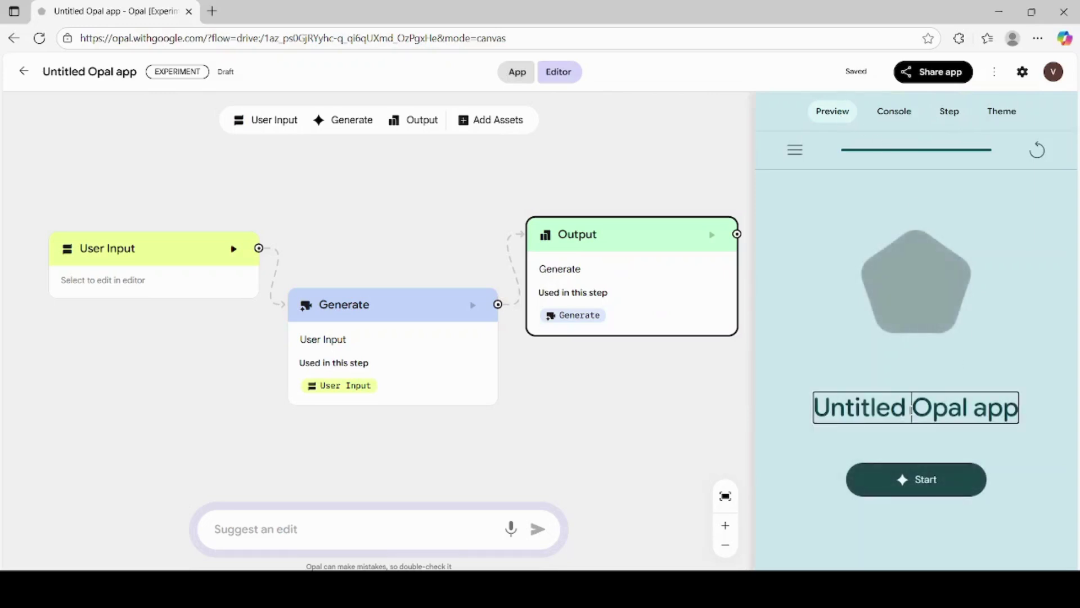
{"action": "triple_click", "coordinate": [911, 408]}
{"action": "type", "text": "te"}
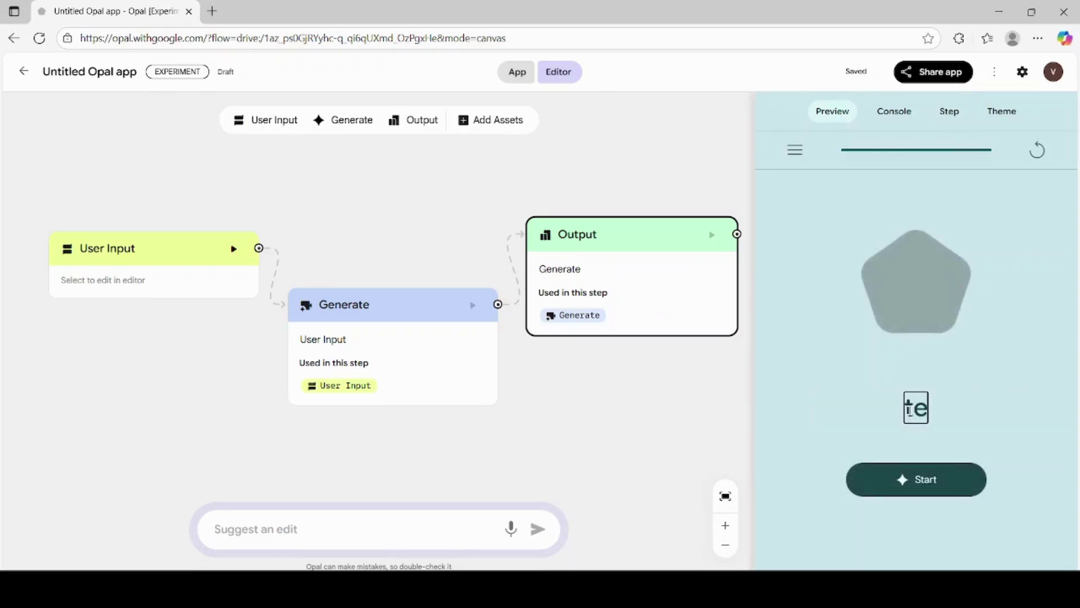
{"action": "type", "text": "xt to"}
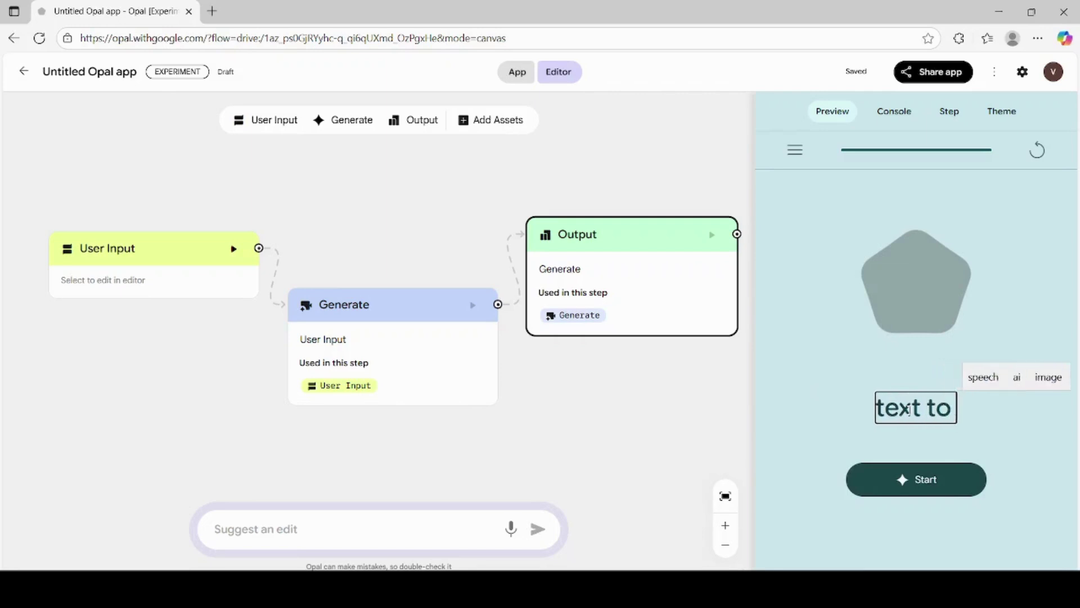
{"action": "type", "text": " video gene"}
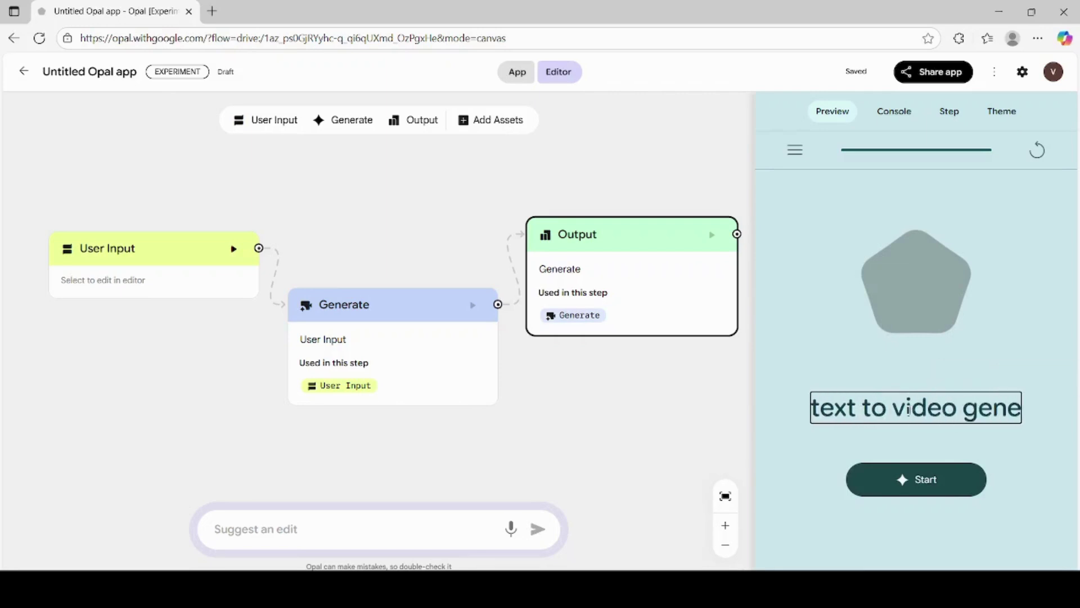
{"action": "type", "text": "rator"}
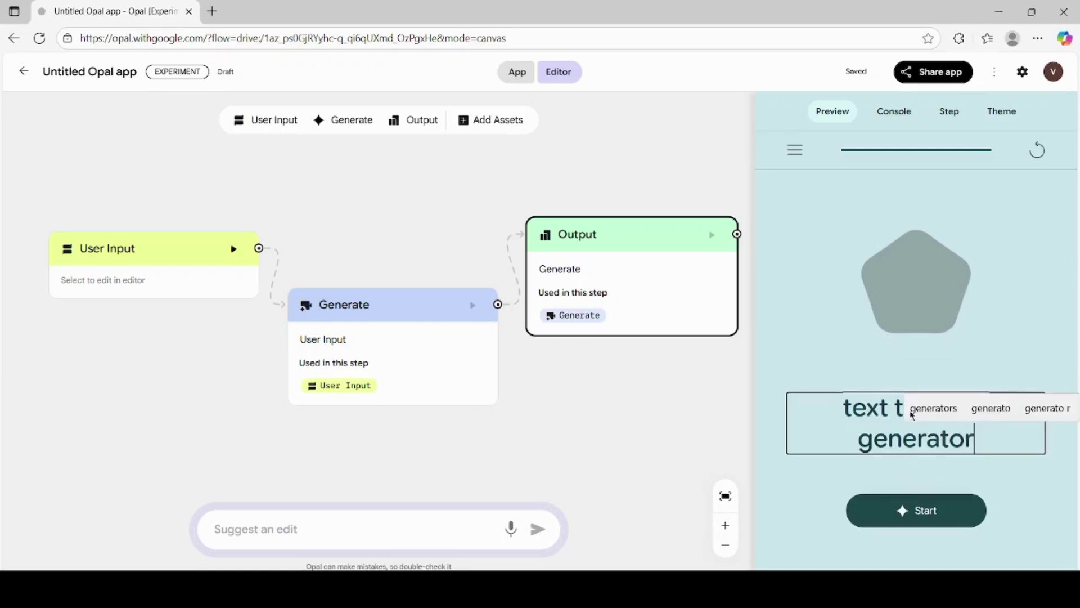
{"action": "left_click", "coordinate": [928, 515]}
Run the app with an uploaded portrait photo and the pasted subscribe prompt
{"action": "left_click", "coordinate": [928, 515]}
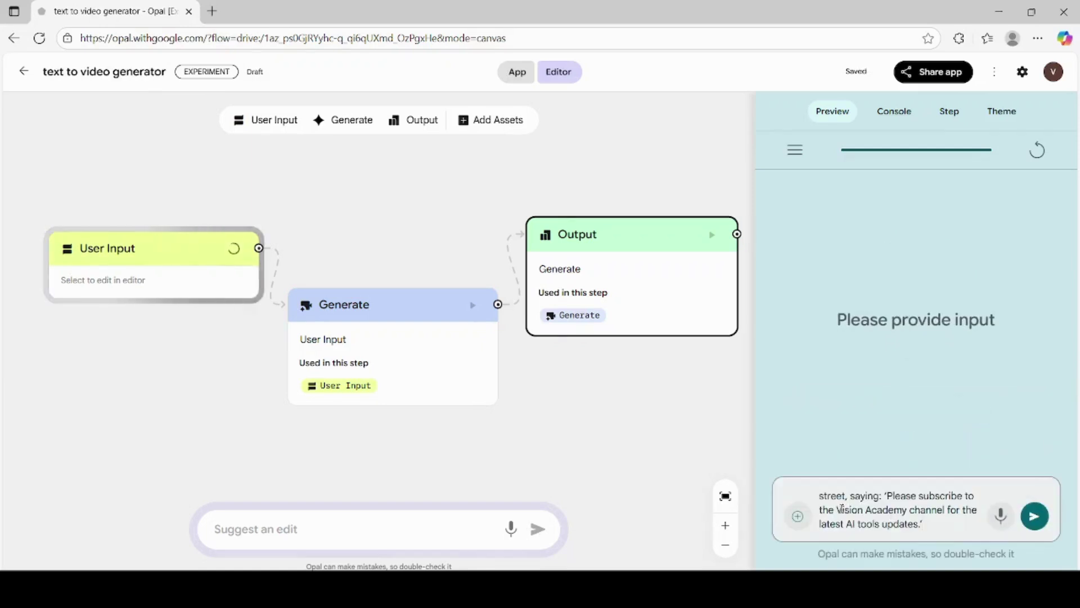
{"action": "left_click", "coordinate": [1035, 515]}
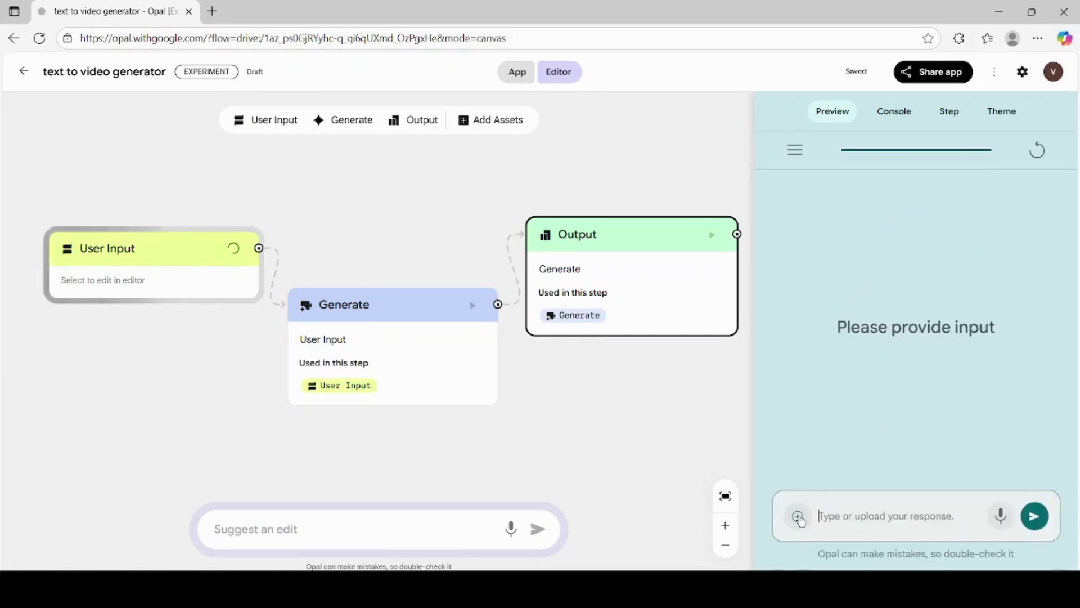
{"action": "left_click", "coordinate": [798, 516]}
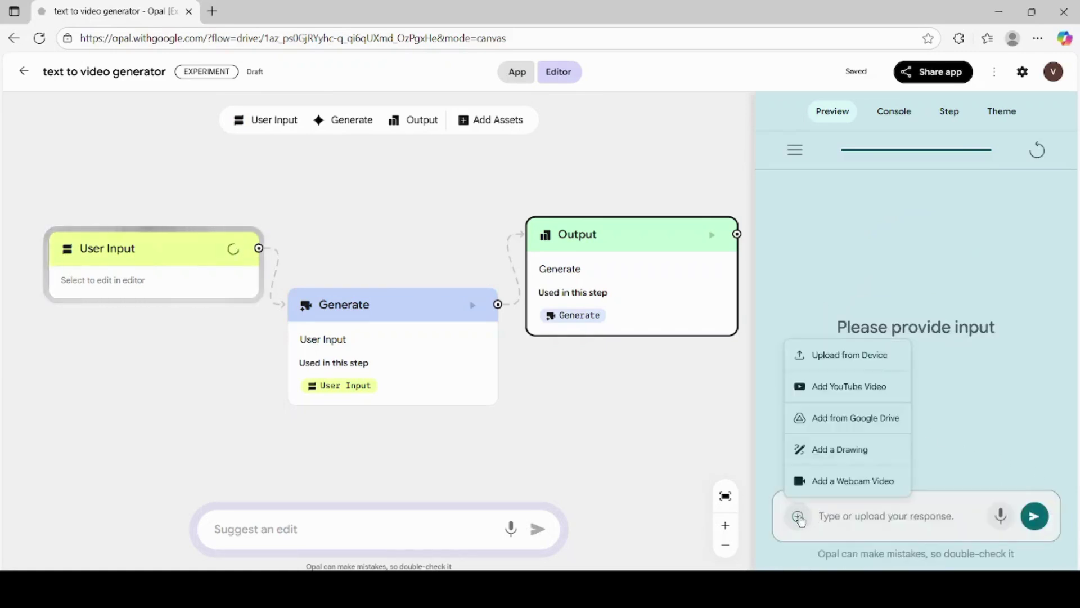
{"action": "left_click", "coordinate": [851, 356]}
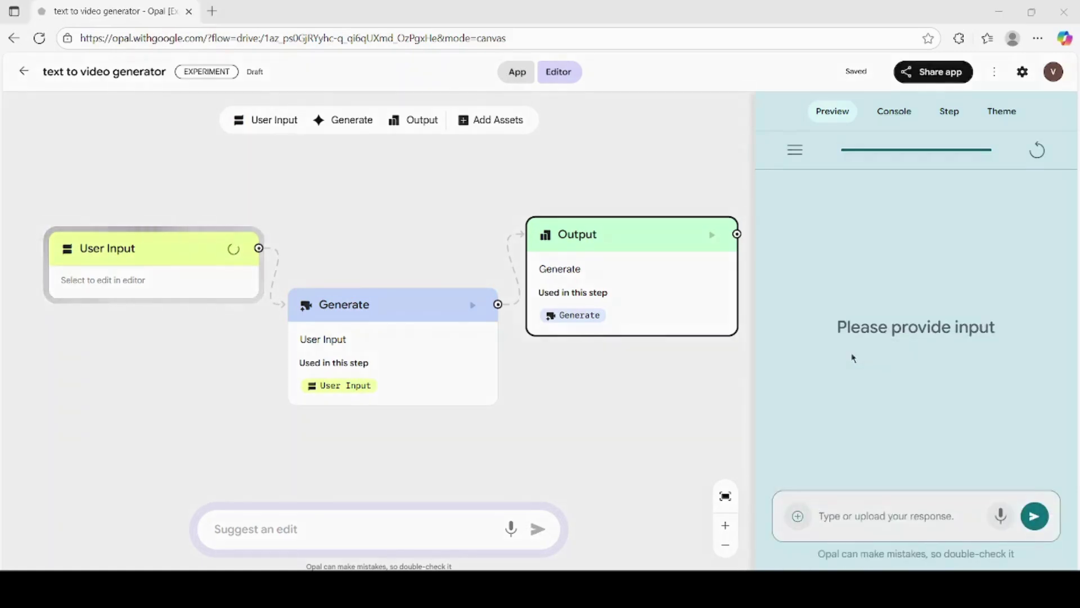
{"action": "double_click", "coordinate": [238, 133]}
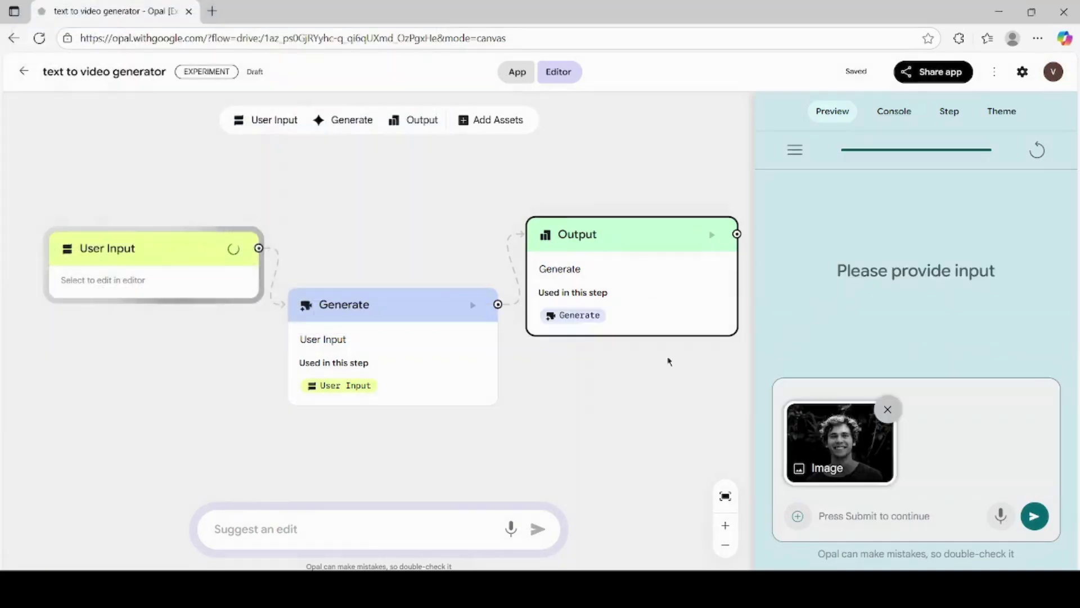
{"action": "key", "text": "ctrl+v"}
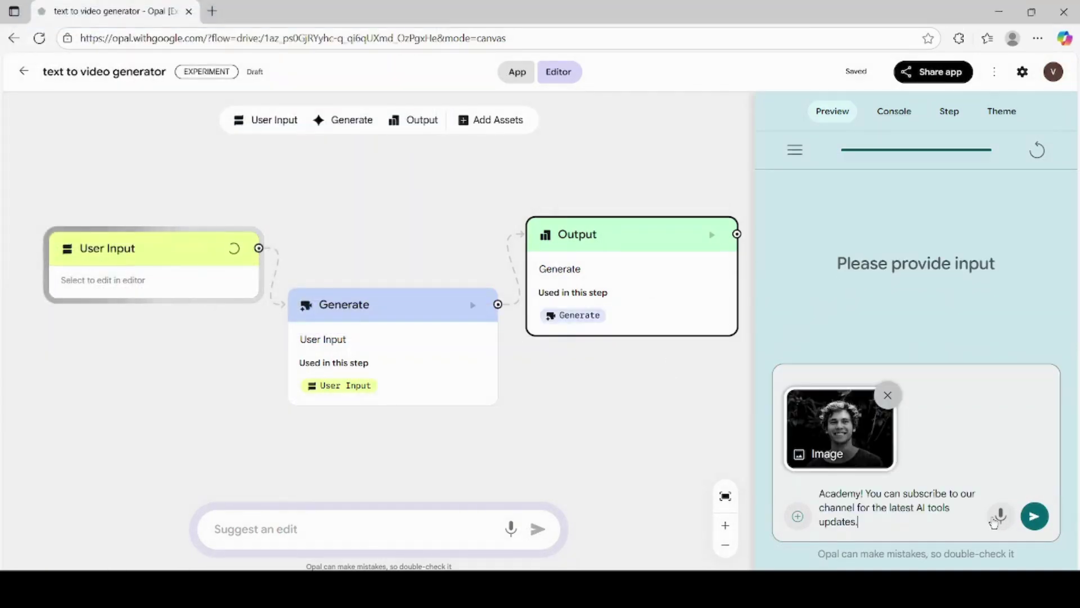
{"action": "left_click", "coordinate": [1034, 521]}
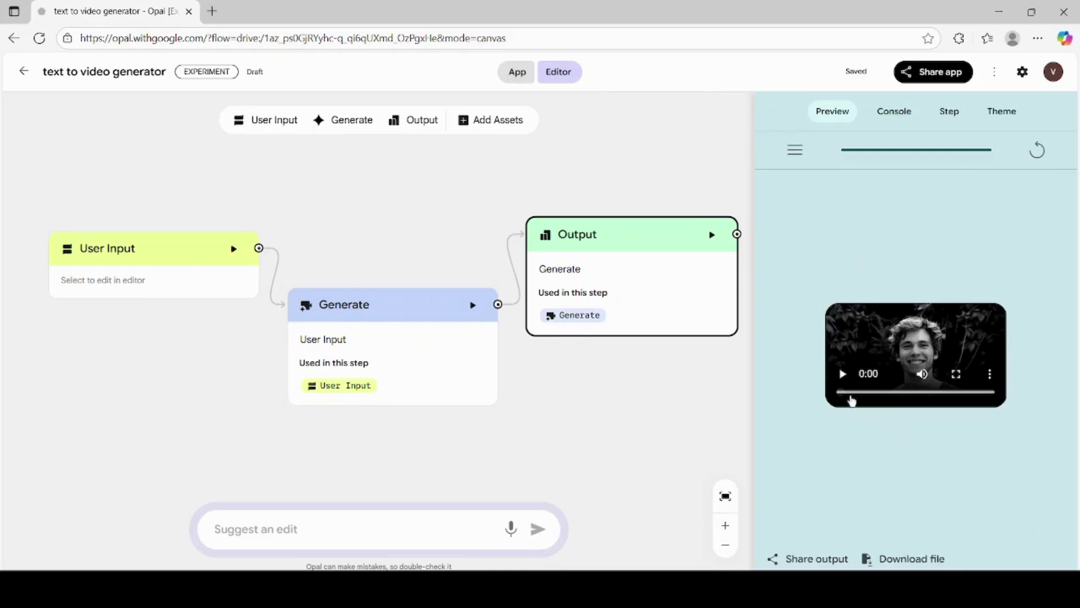
Play the 8-second portrait video, then download it as an mp4
{"action": "left_click", "coordinate": [843, 374]}
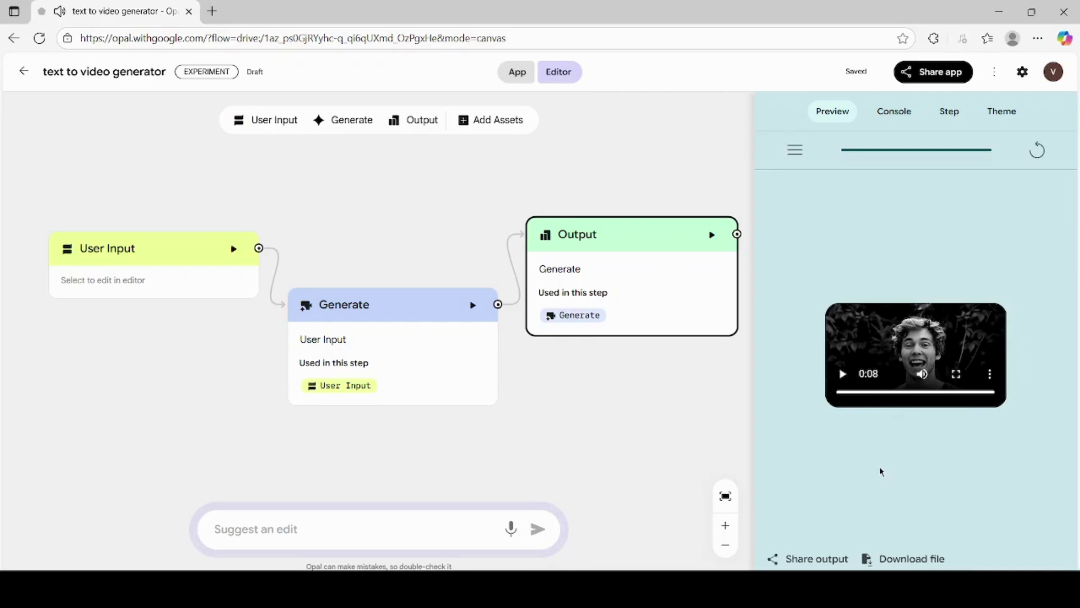
{"action": "left_click", "coordinate": [990, 375]}
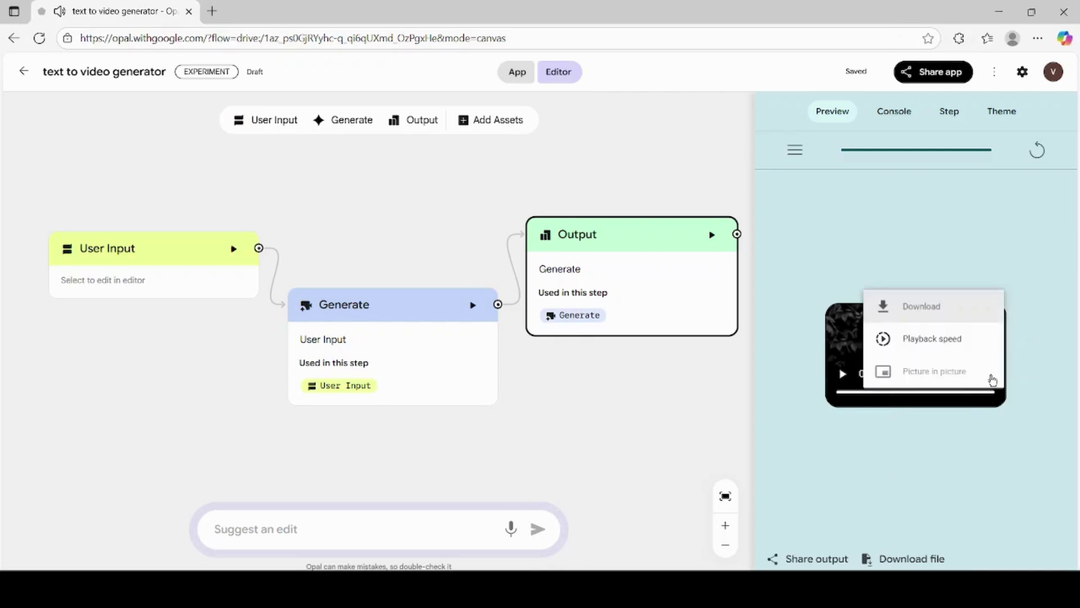
{"action": "left_click", "coordinate": [936, 307]}
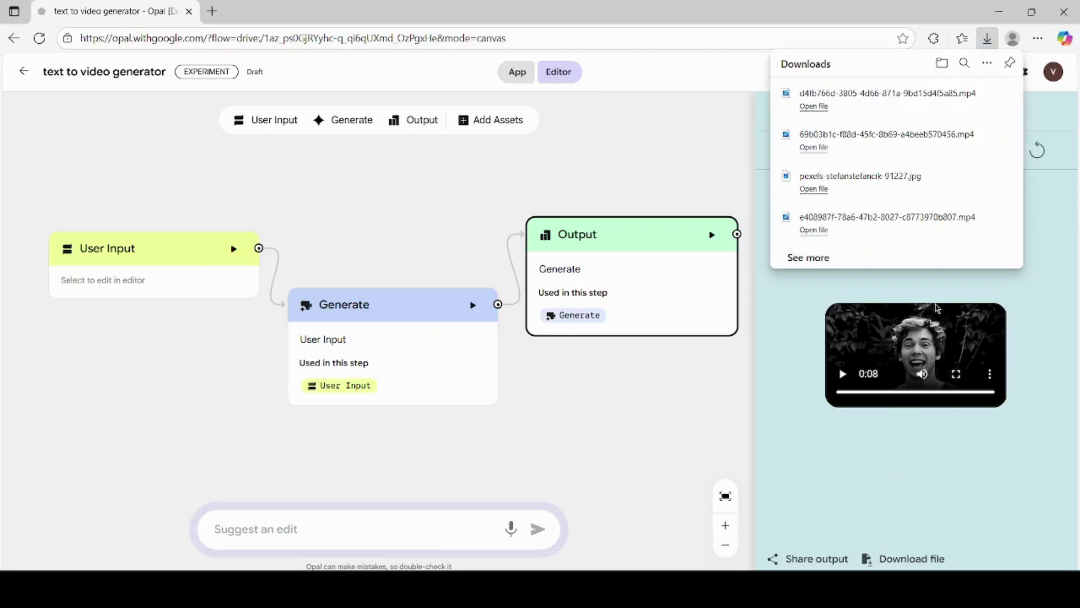